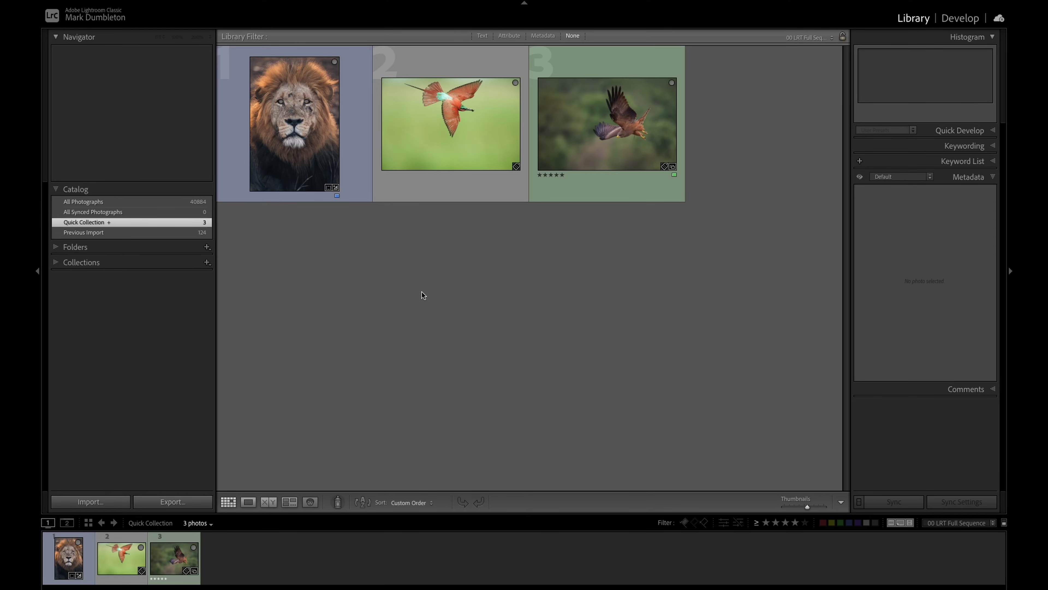
- View the lion, bee-eater and kite photos full-size in Loupe, returning to the lion
{"action": "double_click", "coordinate": [321, 150]}
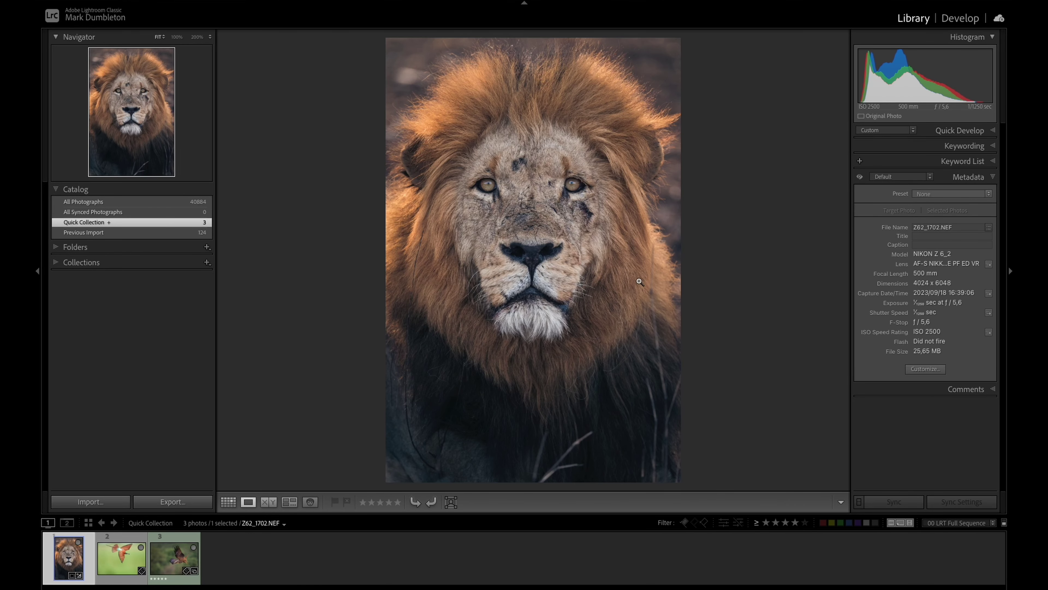
{"action": "key", "text": "Right"}
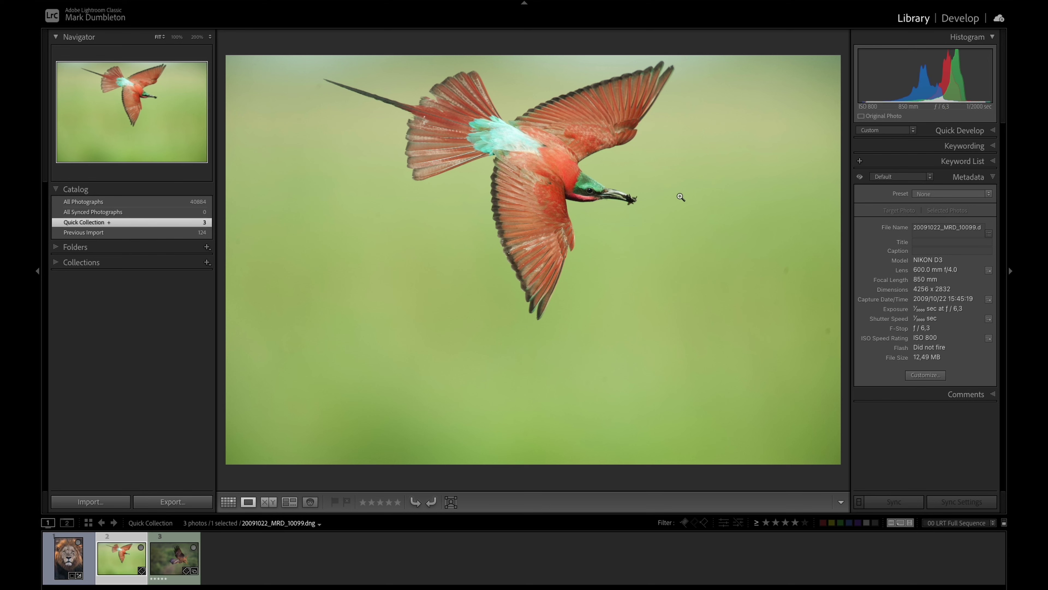
{"action": "key", "text": "Right"}
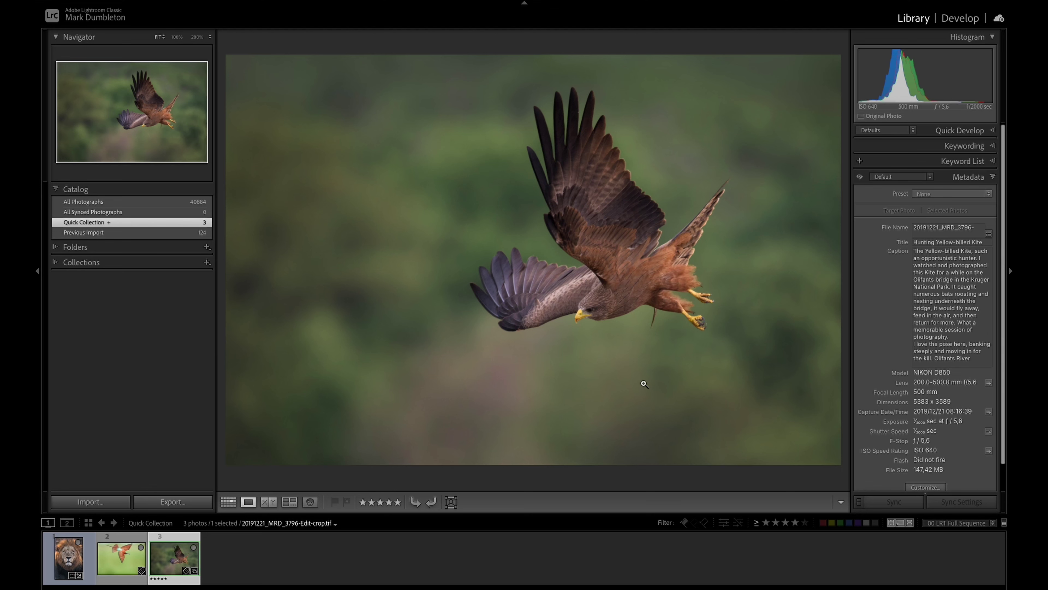
{"action": "key", "text": "Home"}
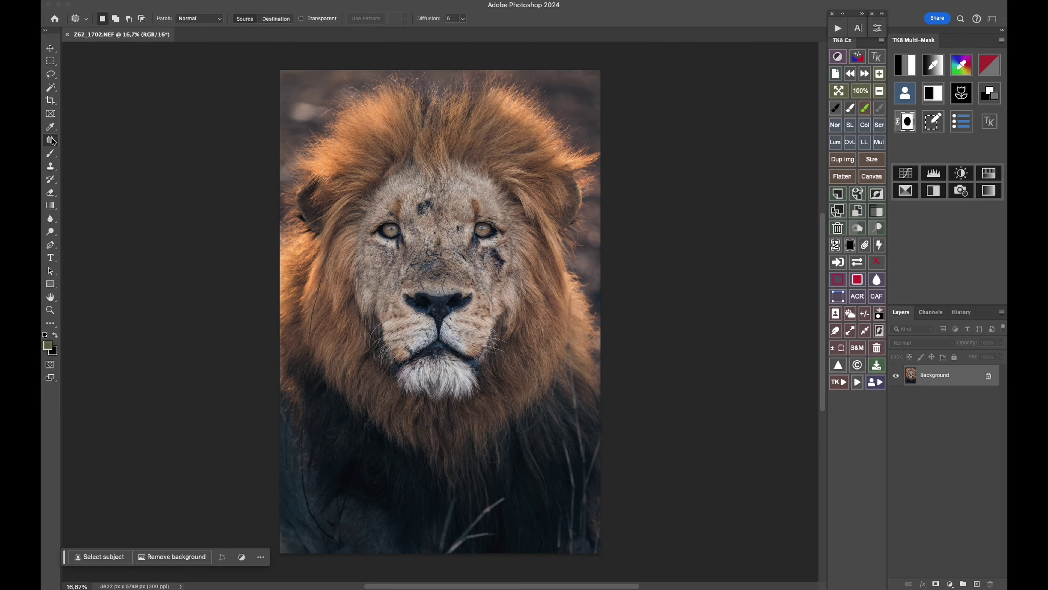
- Choose the Remove Tool from the healing tools flyout in the toolbar
{"action": "left_click", "coordinate": [52, 140]}
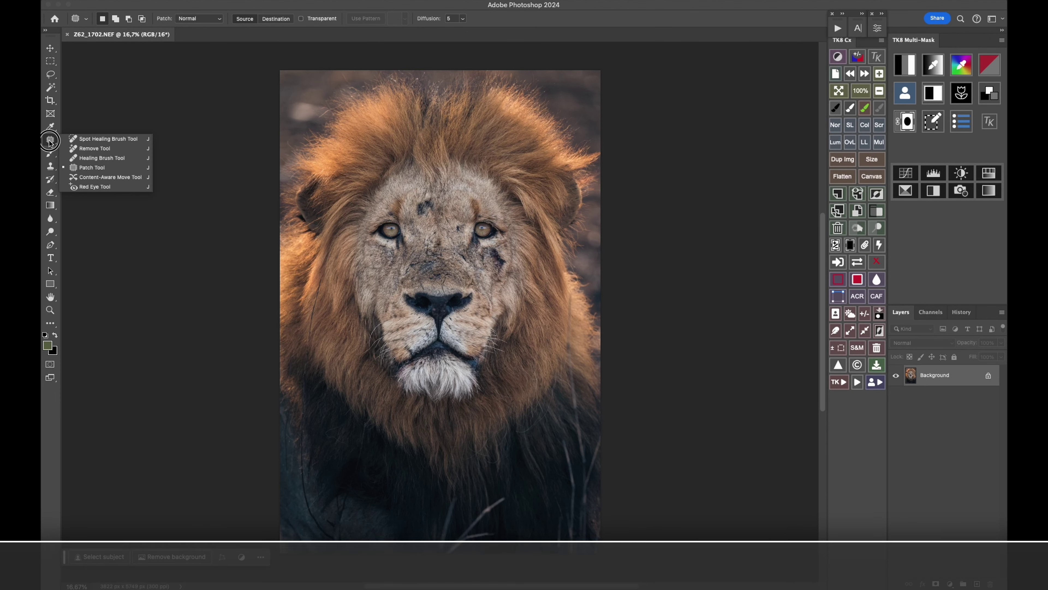
{"action": "left_click", "coordinate": [90, 149]}
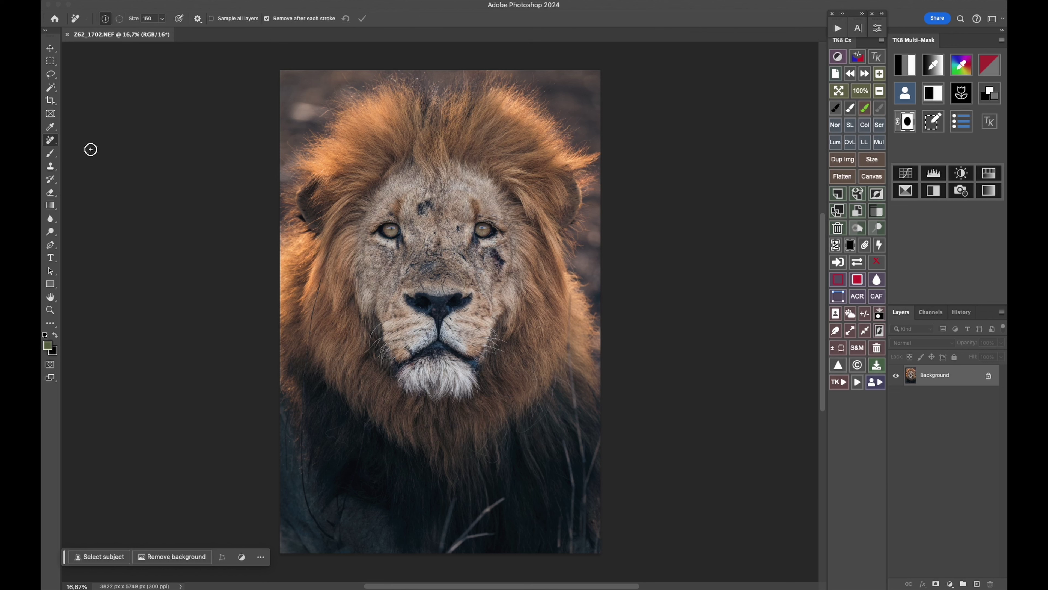
{"action": "left_click", "coordinate": [52, 140]}
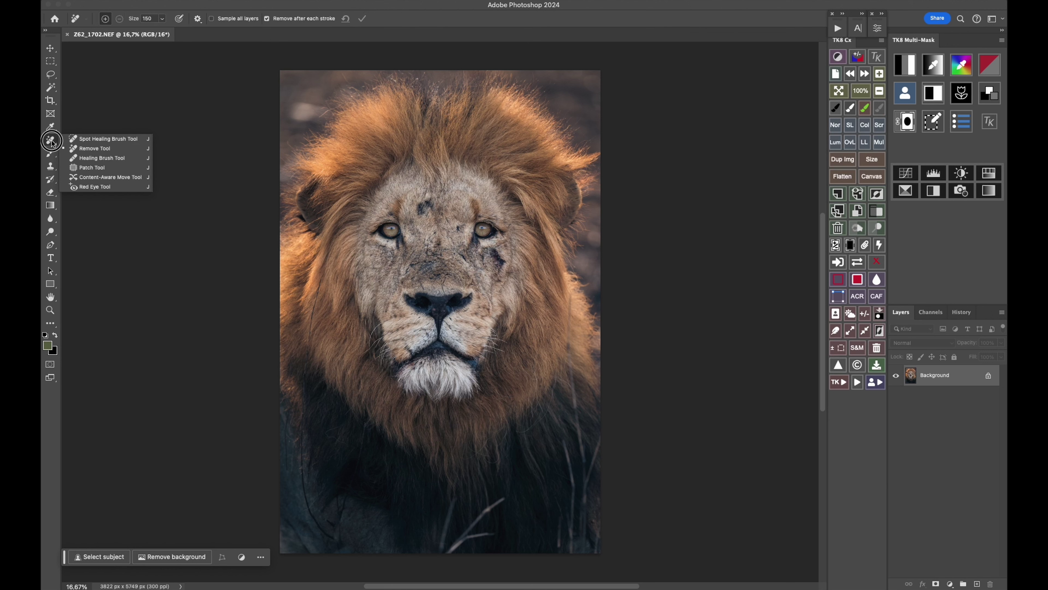
{"action": "left_click", "coordinate": [112, 149]}
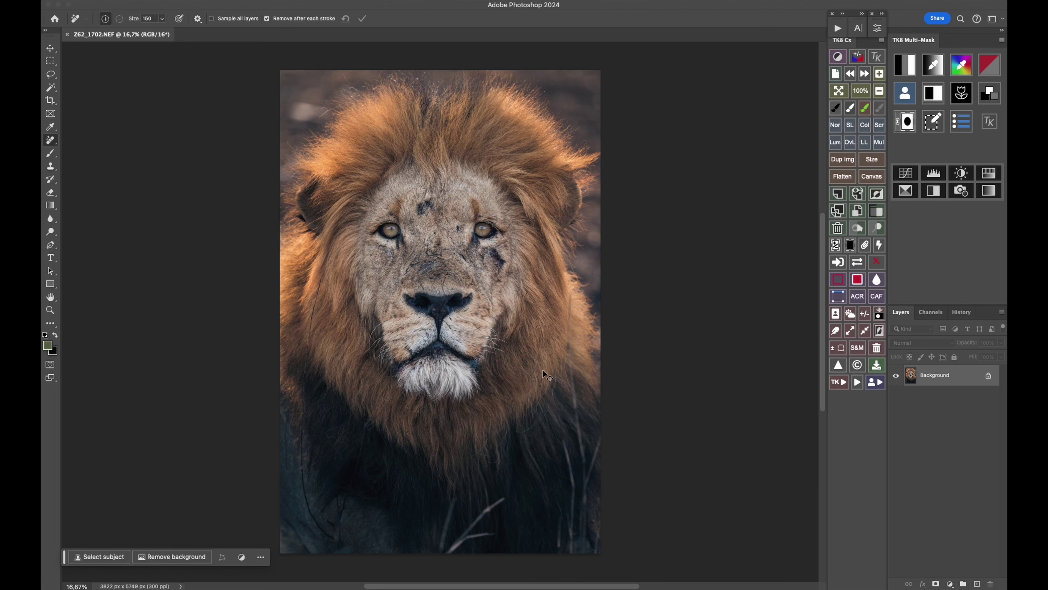
- Zoom to 33% on the chest and paint out the upright grass stem
{"action": "key", "text": "super+plus"}
{"action": "key", "text": "super+plus"}
{"action": "left_click_drag", "start_coordinate": [531, 382], "coordinate": [529, 253]}
{"action": "left_click_drag", "start_coordinate": [531, 533], "coordinate": [454, 323]}
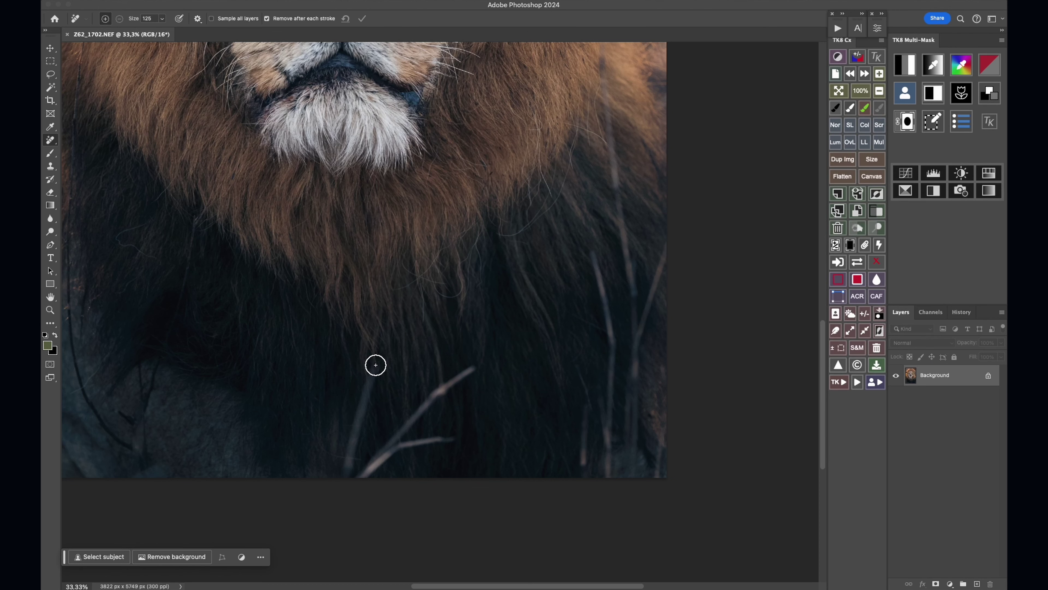
{"action": "mouse_move", "coordinate": [375, 365]}
{"action": "left_mouse_down"}
{"action": "mouse_move", "coordinate": [340, 487]}
{"action": "mouse_move", "coordinate": [373, 376]}
{"action": "left_mouse_up"}
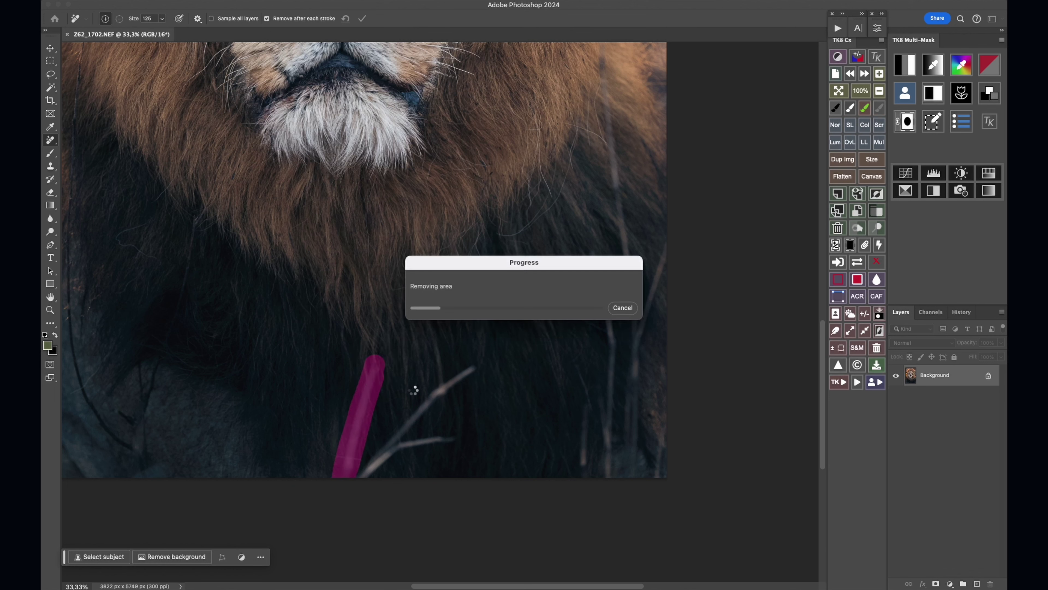
- At 50% zoom with a size-90 brush, remove the diagonal stick crossing the mane
{"action": "key", "text": "super+equal"}
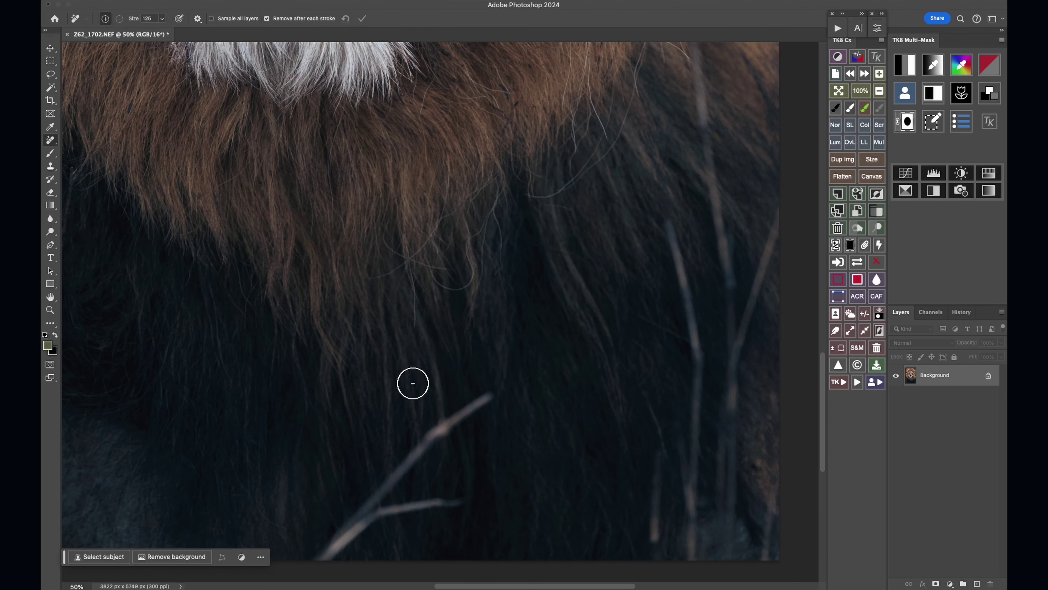
{"action": "left_click_drag", "start_coordinate": [367, 440], "coordinate": [440, 309]}
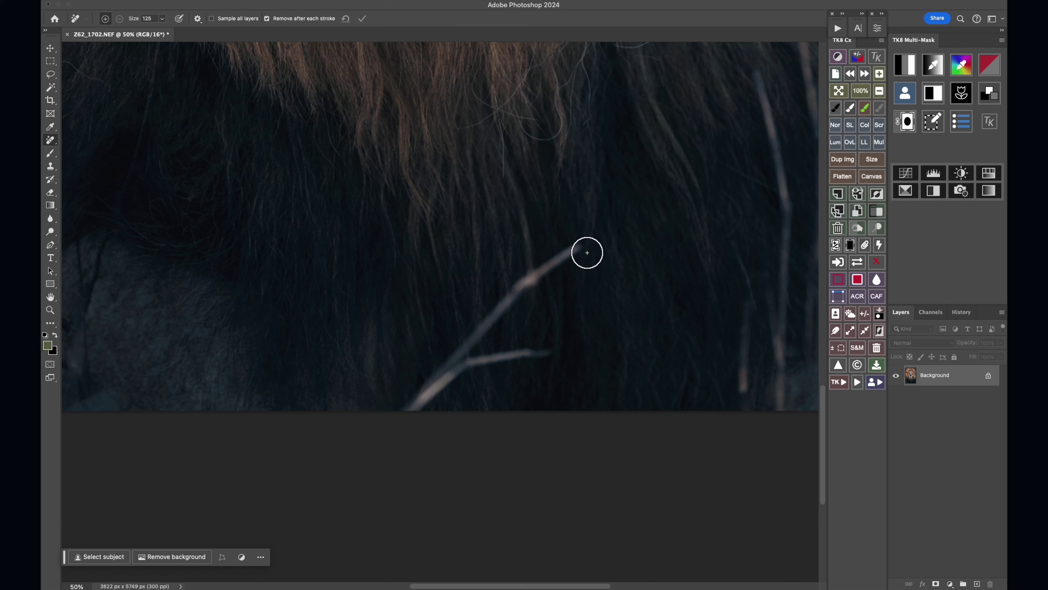
{"action": "key", "text": "bracketleft"}
{"action": "key", "text": "bracketleft"}
{"action": "mouse_move", "coordinate": [555, 350]}
{"action": "left_mouse_down"}
{"action": "mouse_move", "coordinate": [461, 370]}
{"action": "mouse_move", "coordinate": [475, 363]}
{"action": "left_mouse_up"}
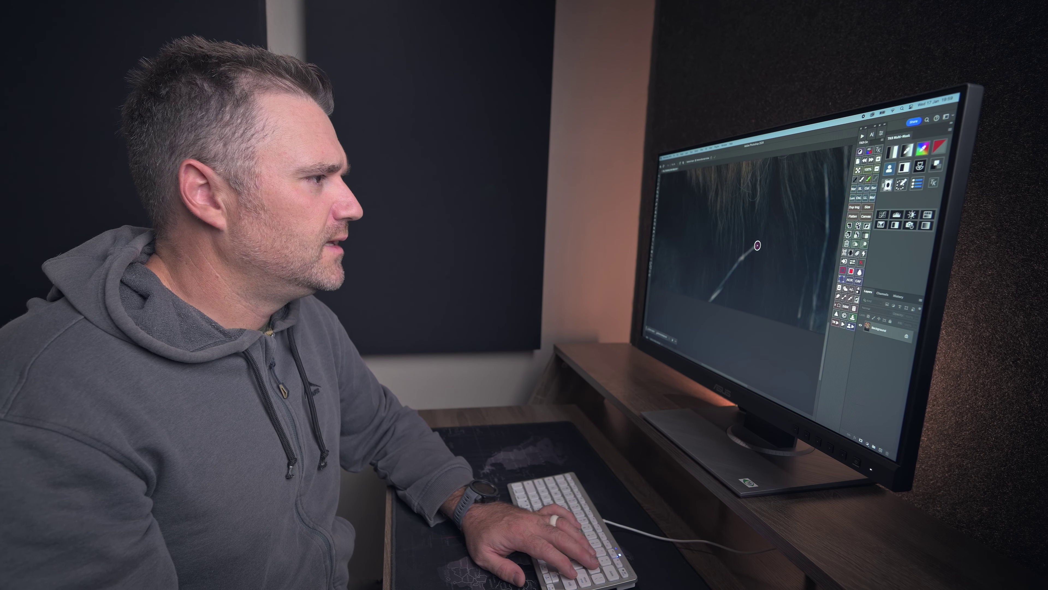
- Erase the diagonal stick and the next stick lower down in the mane
{"action": "left_click_drag", "start_coordinate": [757, 244], "coordinate": [744, 257]}
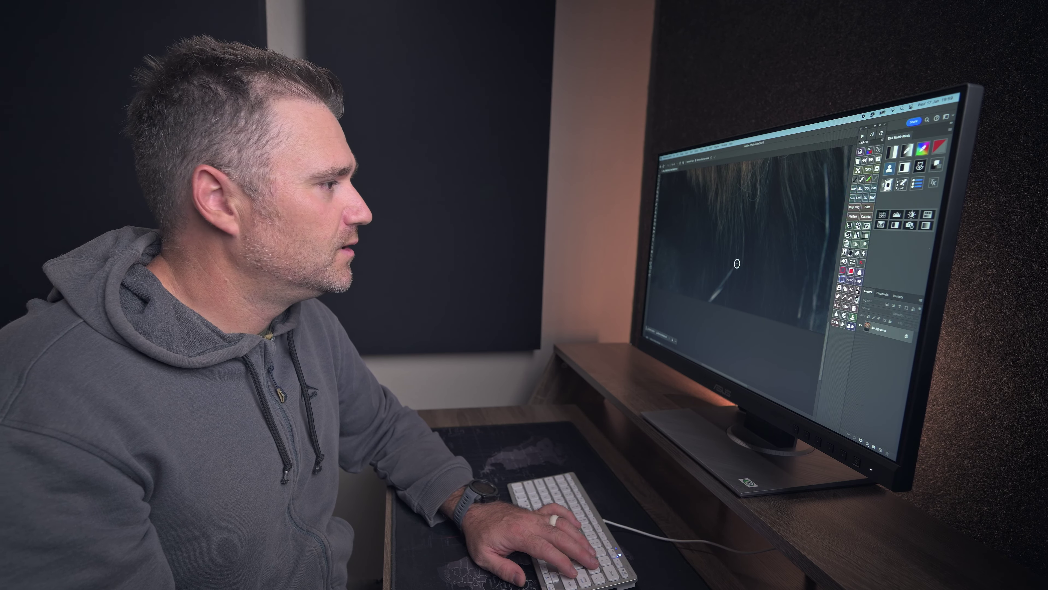
{"action": "left_click_drag", "start_coordinate": [736, 263], "coordinate": [727, 265]}
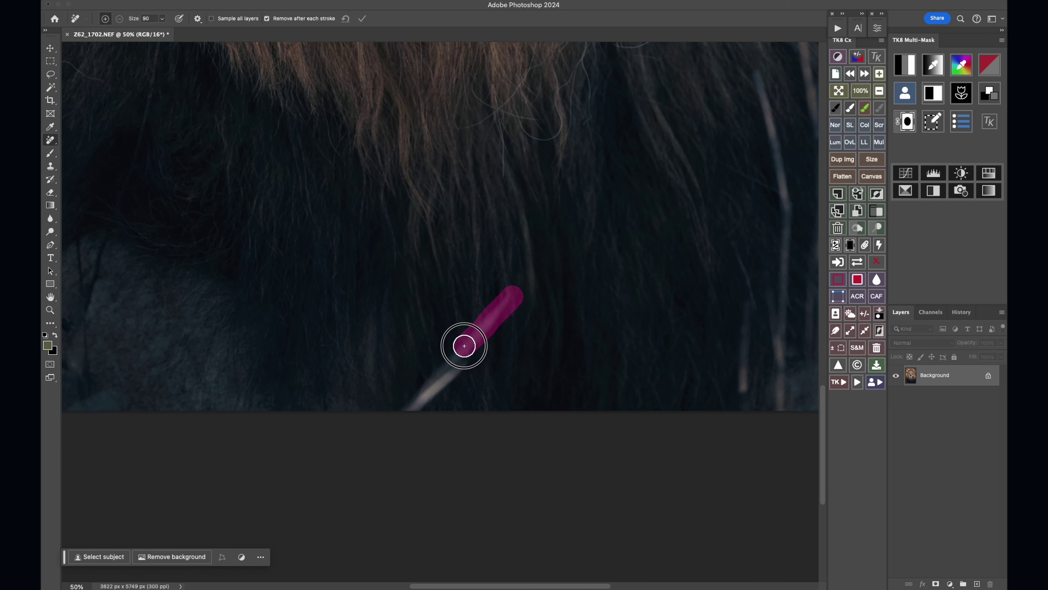
{"action": "mouse_move", "coordinate": [464, 344]}
{"action": "left_mouse_down"}
{"action": "mouse_move", "coordinate": [412, 409]}
{"action": "mouse_move", "coordinate": [471, 351]}
{"action": "left_mouse_up"}
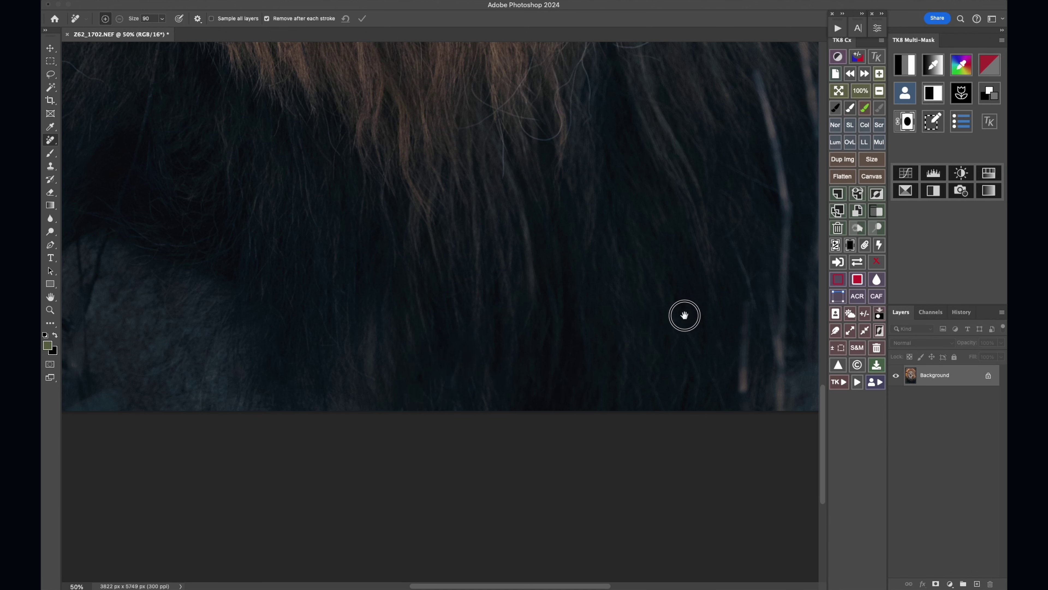
{"action": "left_click_drag", "start_coordinate": [672, 318], "coordinate": [415, 343]}
{"action": "mouse_move", "coordinate": [477, 335]}
{"action": "left_mouse_down"}
{"action": "mouse_move", "coordinate": [470, 417]}
{"action": "mouse_move", "coordinate": [495, 461]}
{"action": "left_mouse_up"}
- Paint out the long stems along the left edge with a size-60 Remove brush
{"action": "mouse_move", "coordinate": [510, 301]}
{"action": "left_mouse_down"}
{"action": "mouse_move", "coordinate": [480, 368]}
{"action": "mouse_move", "coordinate": [732, 362]}
{"action": "left_mouse_up"}
{"action": "left_click_drag", "start_coordinate": [311, 367], "coordinate": [588, 356]}
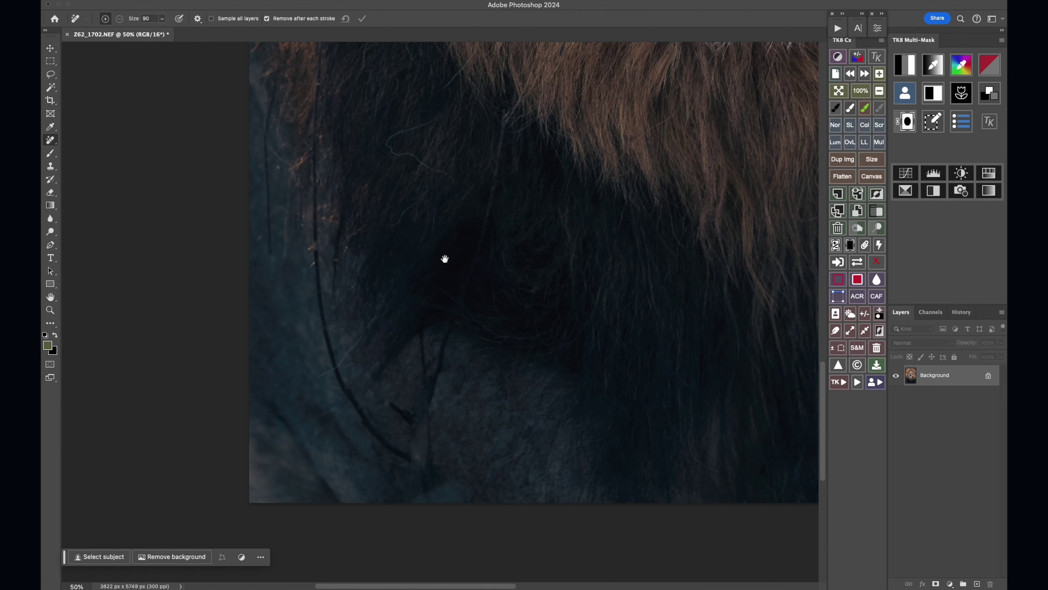
{"action": "left_click_drag", "start_coordinate": [443, 256], "coordinate": [456, 398]}
{"action": "key", "text": "bracketleft"}
{"action": "key", "text": "bracketleft"}
{"action": "key", "text": "bracketleft"}
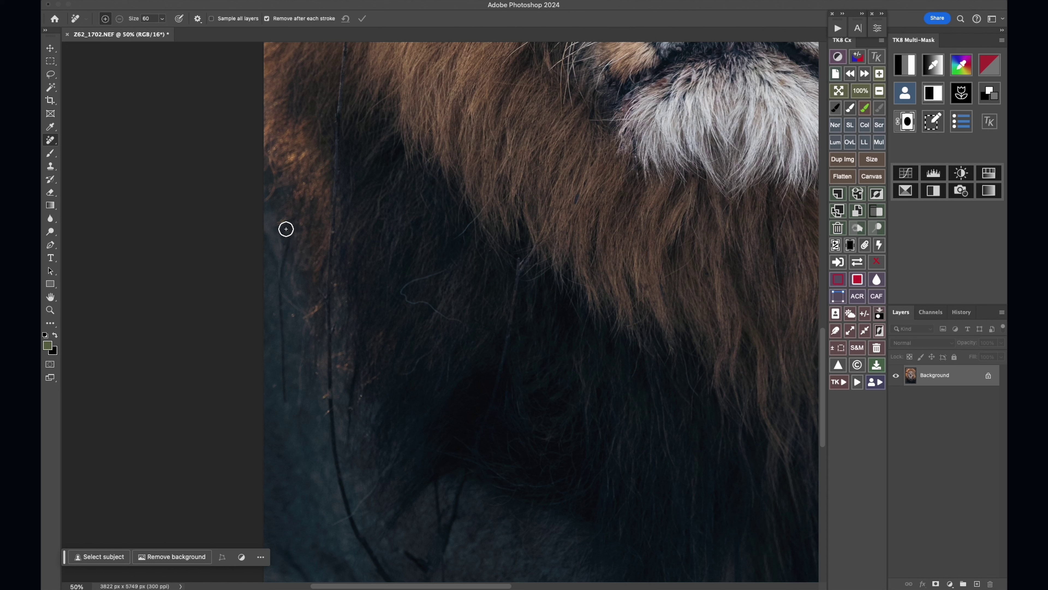
{"action": "left_click_drag", "start_coordinate": [285, 228], "coordinate": [282, 406]}
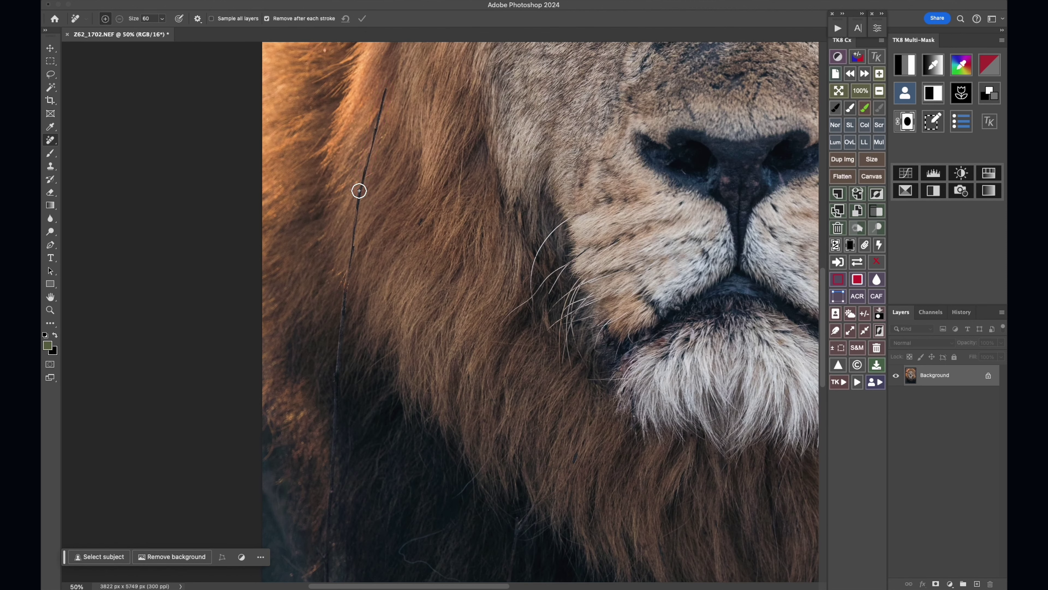
{"action": "left_click_drag", "start_coordinate": [374, 89], "coordinate": [356, 196]}
{"action": "left_click_drag", "start_coordinate": [346, 277], "coordinate": [334, 341]}
{"action": "left_click_drag", "start_coordinate": [358, 247], "coordinate": [356, 466]}
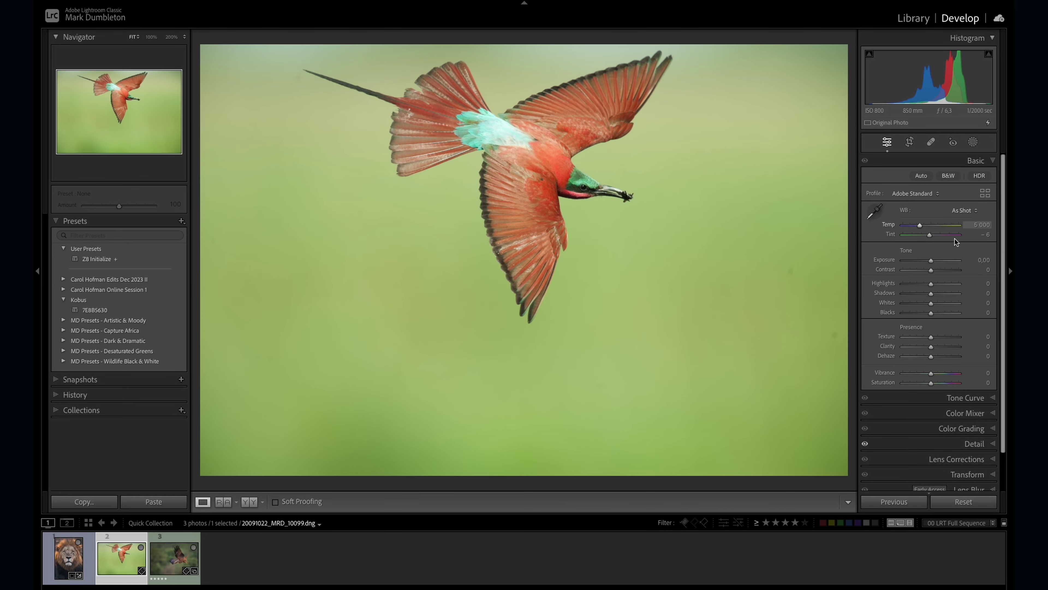
- Lower the bee-eater's exposure, lift the blacks and set contrast to −6 in Basic
{"action": "left_click_drag", "start_coordinate": [931, 260], "coordinate": [927, 261]}
{"action": "left_click_drag", "start_coordinate": [931, 313], "coordinate": [942, 315]}
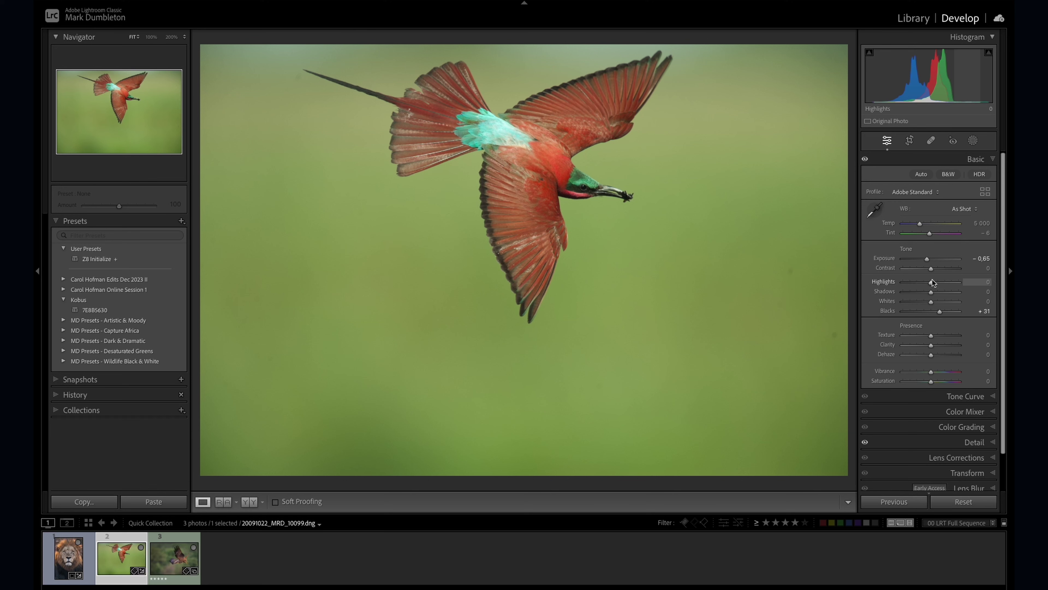
{"action": "mouse_move", "coordinate": [932, 268]}
{"action": "left_mouse_down"}
{"action": "mouse_move", "coordinate": [928, 258]}
{"action": "mouse_move", "coordinate": [925, 281]}
{"action": "left_mouse_up"}
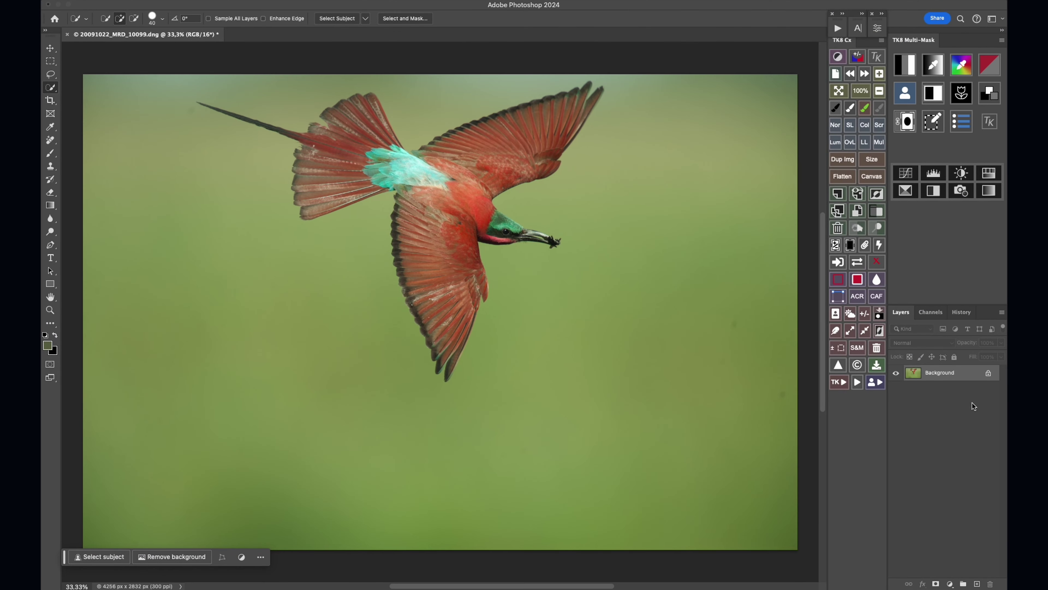
- Convert the Background to Layer 0 and duplicate it as Layer 0 copy with Ctrl+J
{"action": "double_click", "coordinate": [947, 374]}
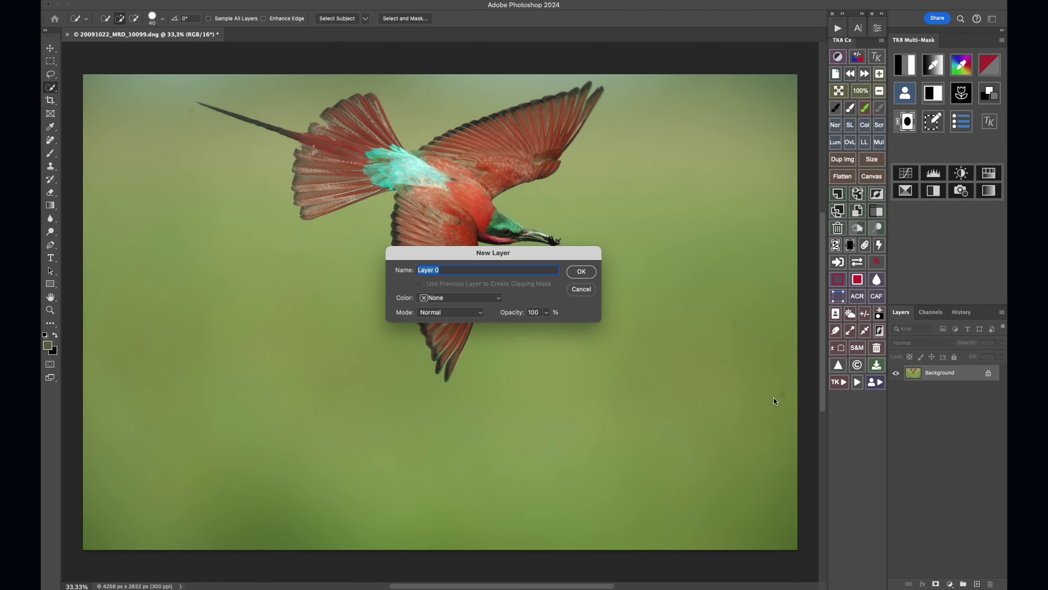
{"action": "key", "text": "Return"}
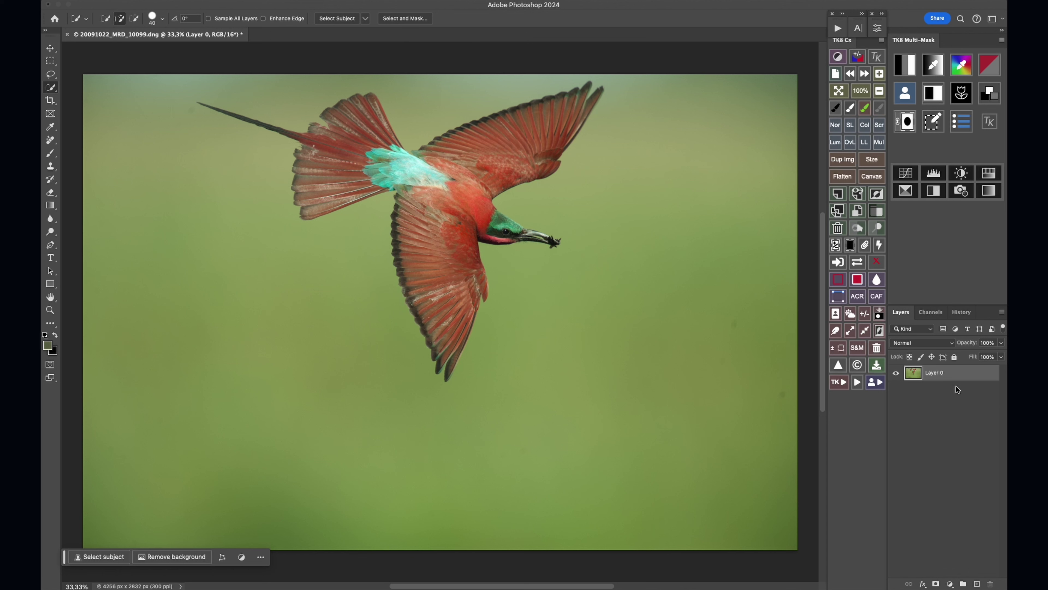
{"action": "key", "text": "ctrl+j"}
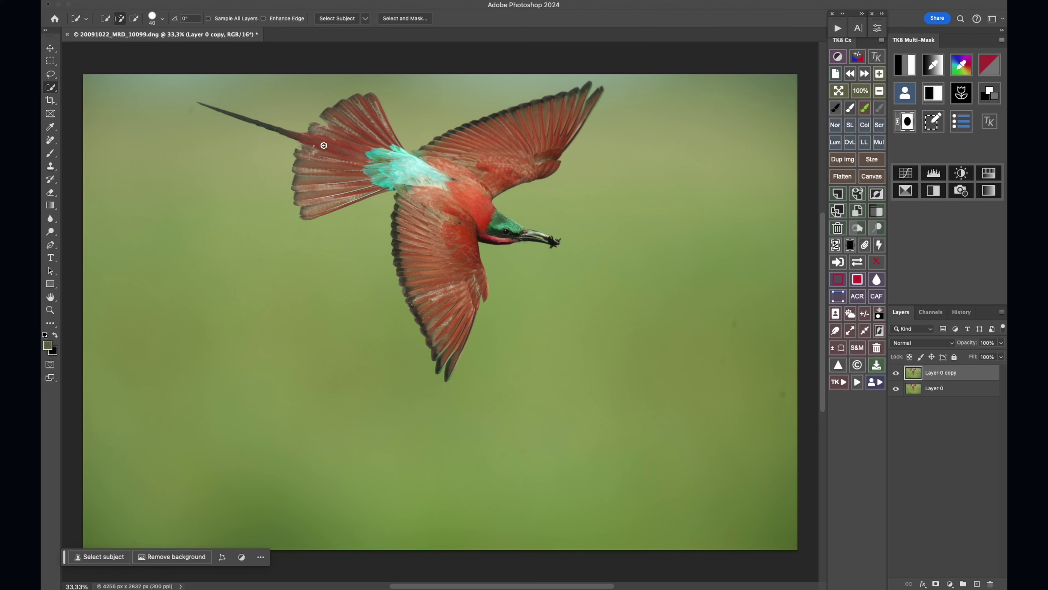
- Quick-select the wing, cyan back, tail streamer and beak, using a smaller brush for thin parts
{"action": "left_click", "coordinate": [53, 91]}
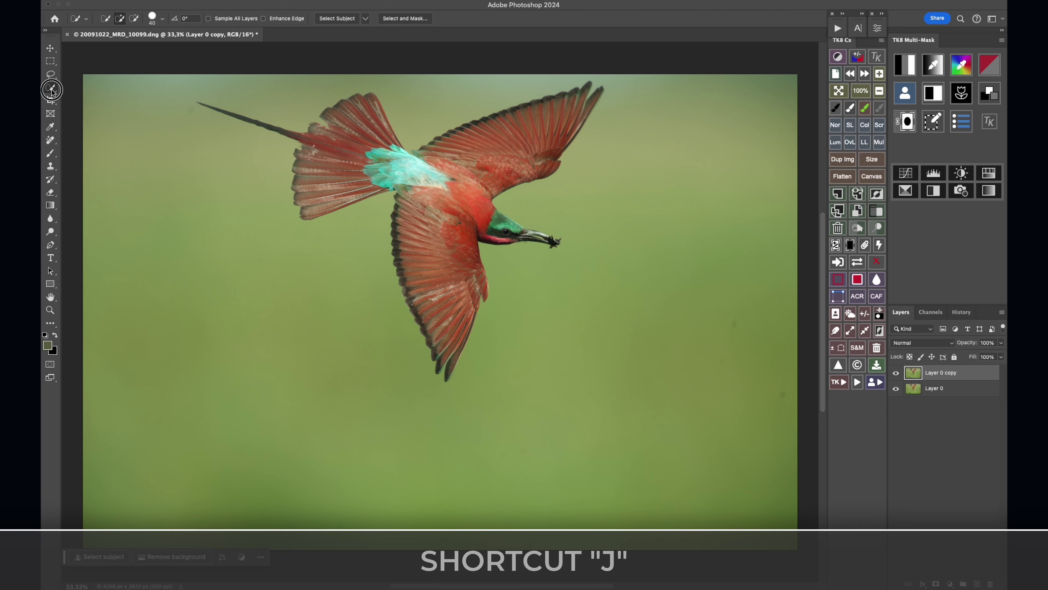
{"action": "left_click", "coordinate": [99, 94]}
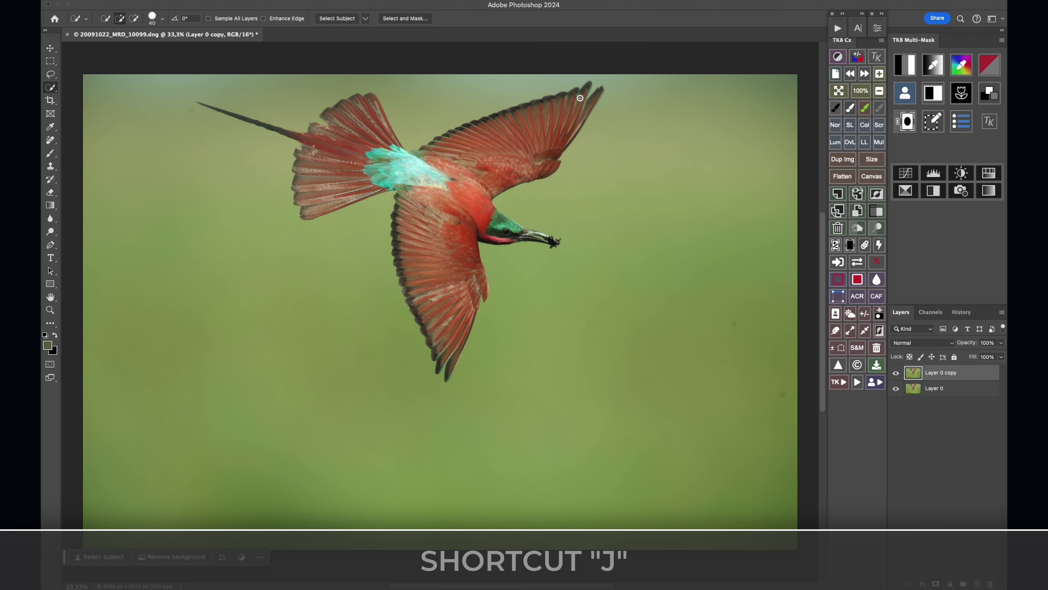
{"action": "mouse_move", "coordinate": [580, 97]}
{"action": "left_mouse_down"}
{"action": "mouse_move", "coordinate": [494, 130]}
{"action": "mouse_move", "coordinate": [444, 195]}
{"action": "mouse_move", "coordinate": [452, 356]}
{"action": "mouse_move", "coordinate": [458, 238]}
{"action": "mouse_move", "coordinate": [481, 215]}
{"action": "mouse_move", "coordinate": [516, 229]}
{"action": "left_mouse_up"}
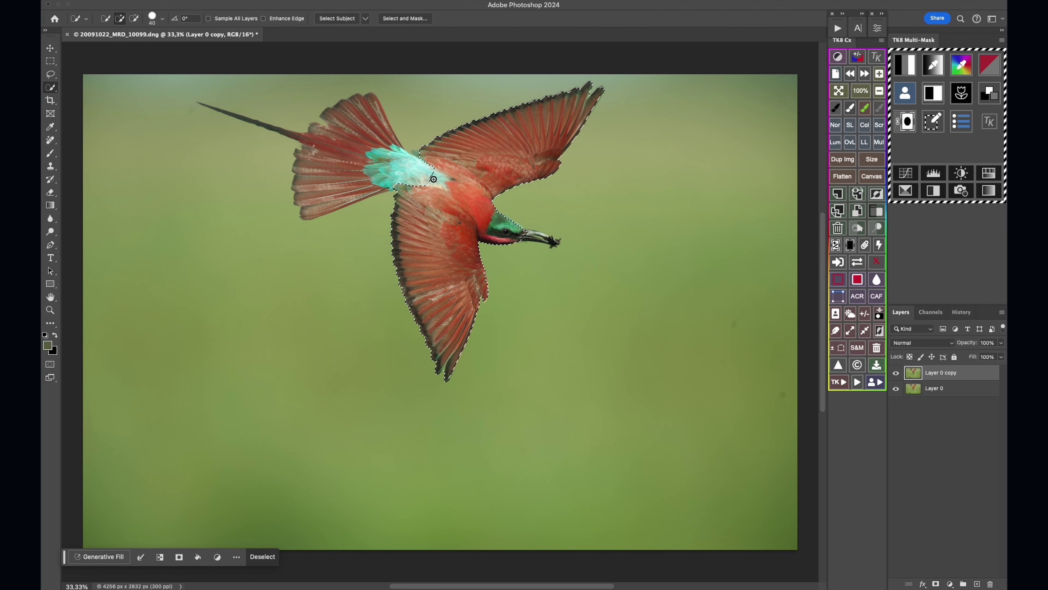
{"action": "mouse_move", "coordinate": [431, 177]}
{"action": "left_mouse_down"}
{"action": "mouse_move", "coordinate": [367, 114]}
{"action": "mouse_move", "coordinate": [344, 119]}
{"action": "mouse_move", "coordinate": [316, 173]}
{"action": "mouse_move", "coordinate": [320, 209]}
{"action": "mouse_move", "coordinate": [362, 182]}
{"action": "mouse_move", "coordinate": [324, 150]}
{"action": "left_mouse_up"}
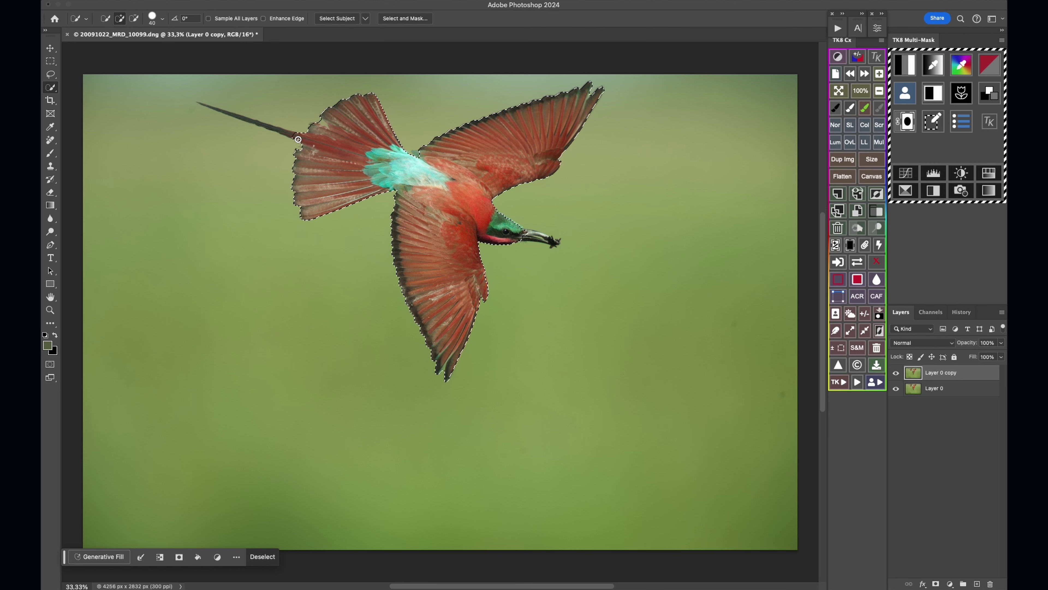
{"action": "key", "text": "bracketleft"}
{"action": "key", "text": "bracketleft"}
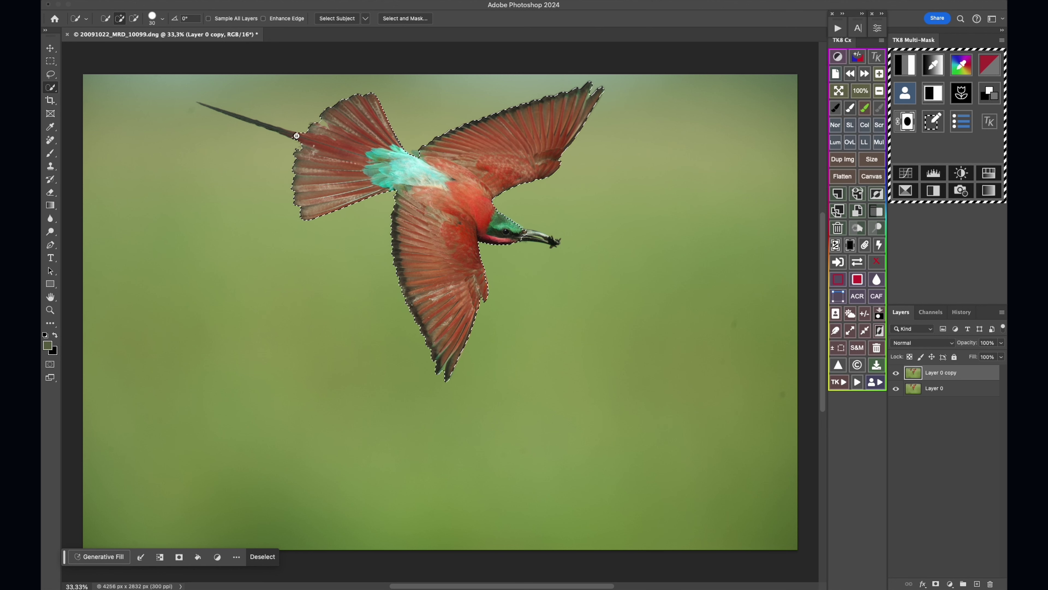
{"action": "left_click_drag", "start_coordinate": [297, 136], "coordinate": [199, 103]}
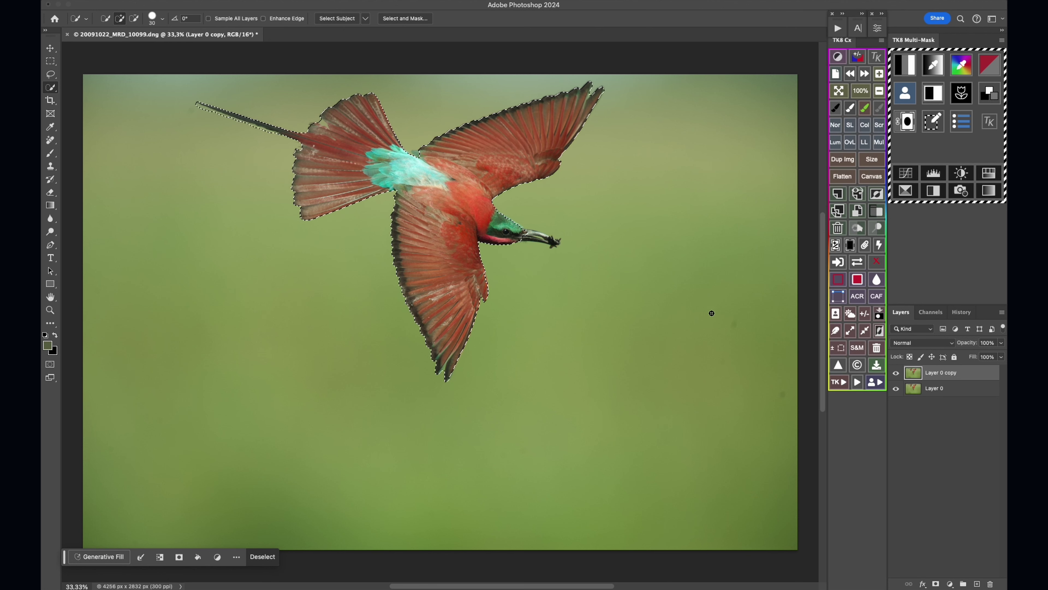
{"action": "mouse_move", "coordinate": [531, 234]}
{"action": "left_mouse_down"}
{"action": "mouse_move", "coordinate": [548, 237]}
{"action": "mouse_move", "coordinate": [532, 233]}
{"action": "left_mouse_up"}
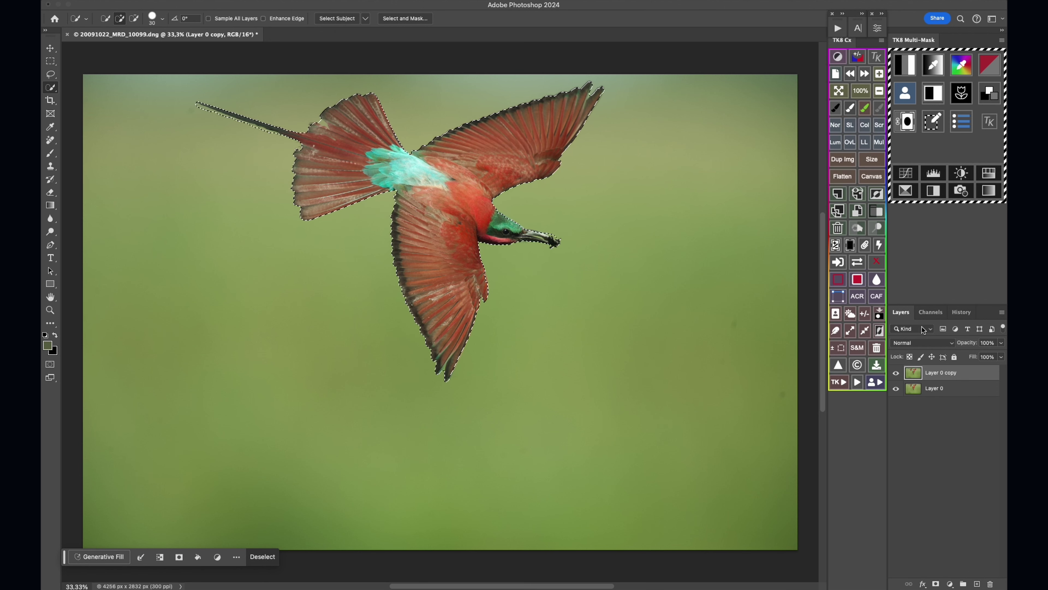
- Add a layer mask to the copy and check the cut-out by toggling Layer 0
{"action": "left_click", "coordinate": [935, 584]}
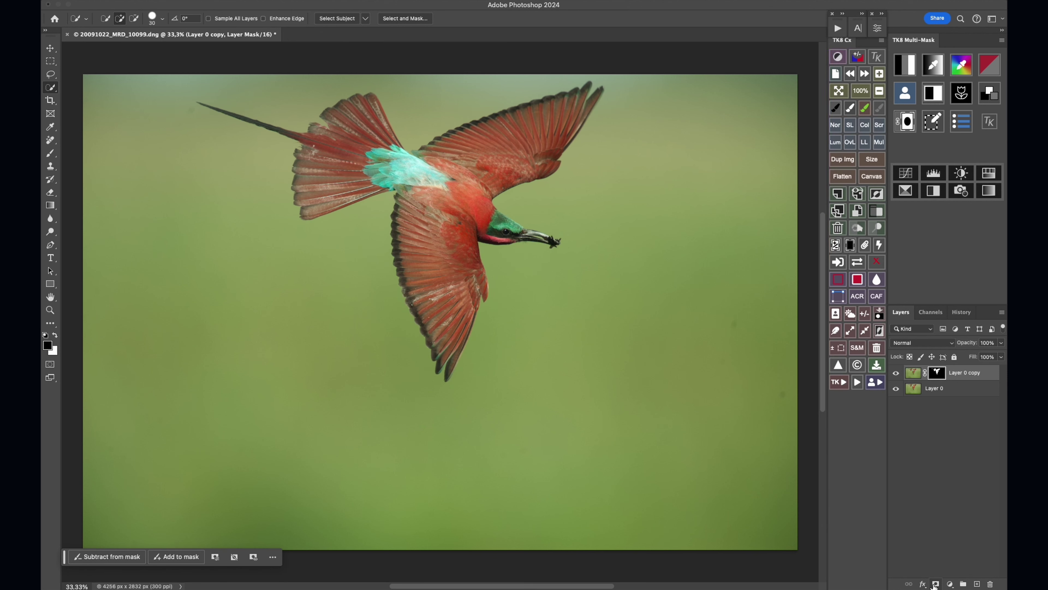
{"action": "left_click", "coordinate": [896, 389]}
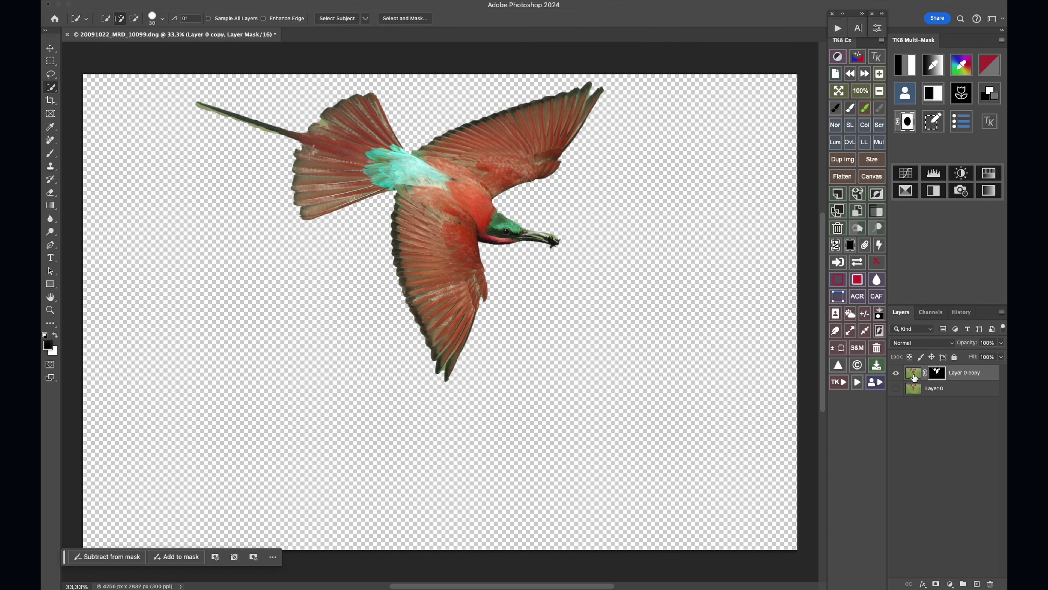
{"action": "left_click", "coordinate": [896, 389]}
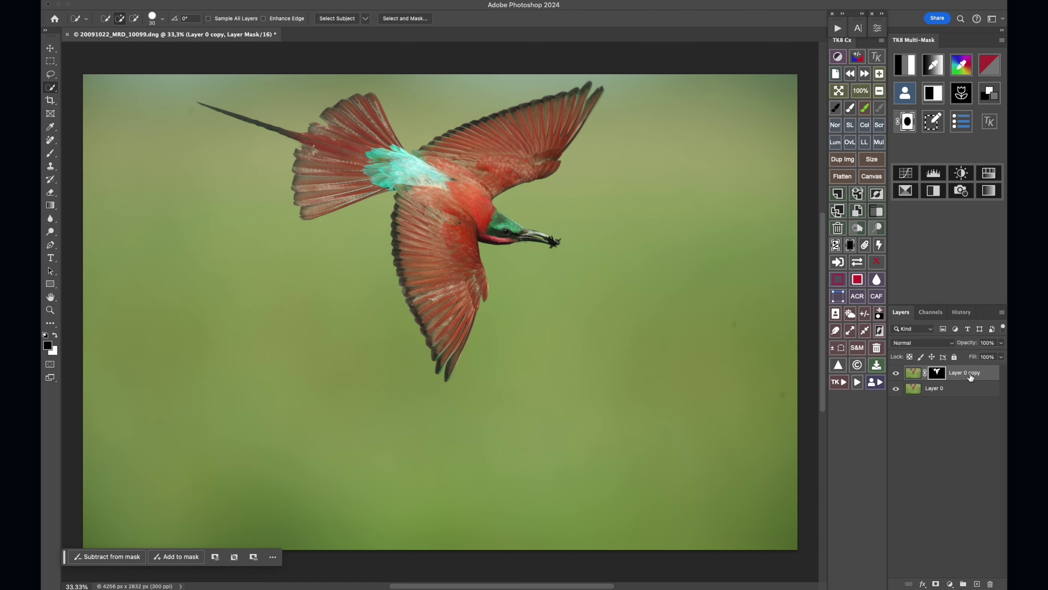
- Rename the layers 'bird' and 'background', then hide the bird layer
{"action": "double_click", "coordinate": [970, 373]}
{"action": "type", "text": "bird"}
{"action": "key", "text": "Return"}
{"action": "double_click", "coordinate": [935, 388]}
{"action": "type", "text": "background"}
{"action": "key", "text": "Return"}
{"action": "left_click", "coordinate": [930, 415]}
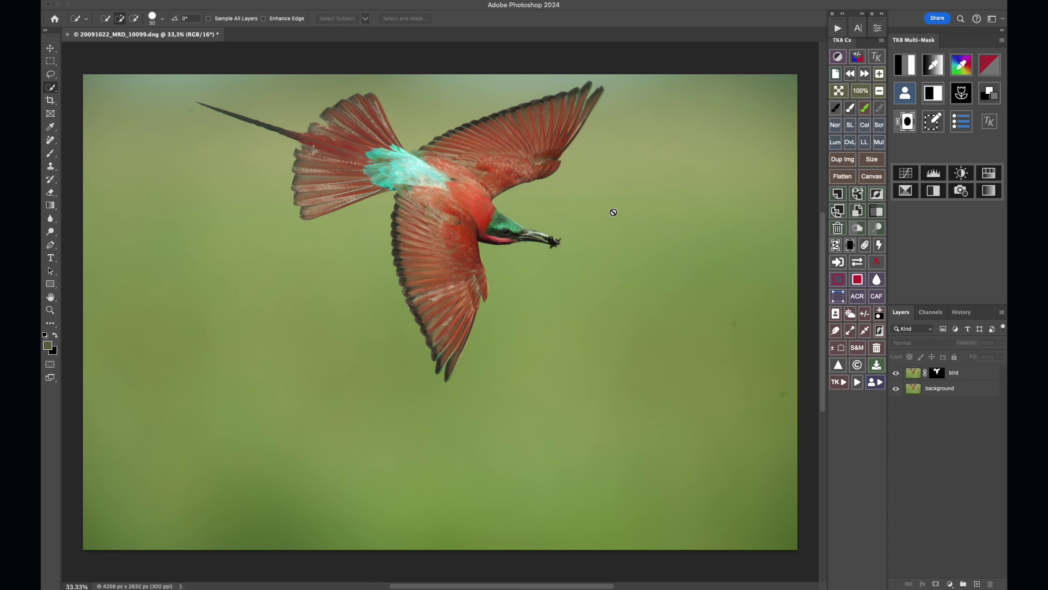
{"action": "left_click", "coordinate": [895, 372]}
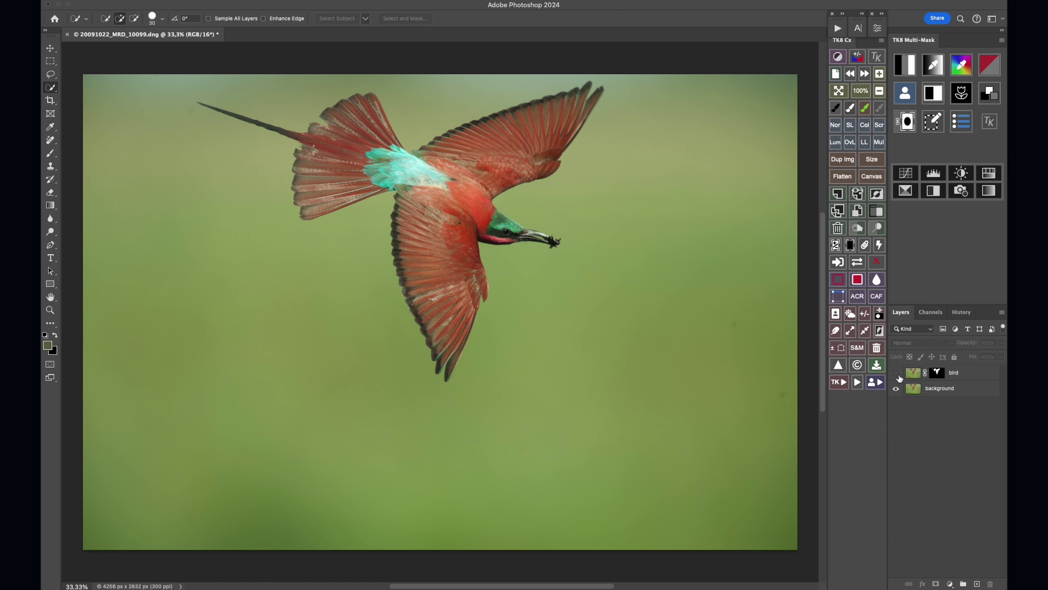
- On the background layer, load the bird mask as a selection and expand it 20 px
{"action": "left_click", "coordinate": [914, 395]}
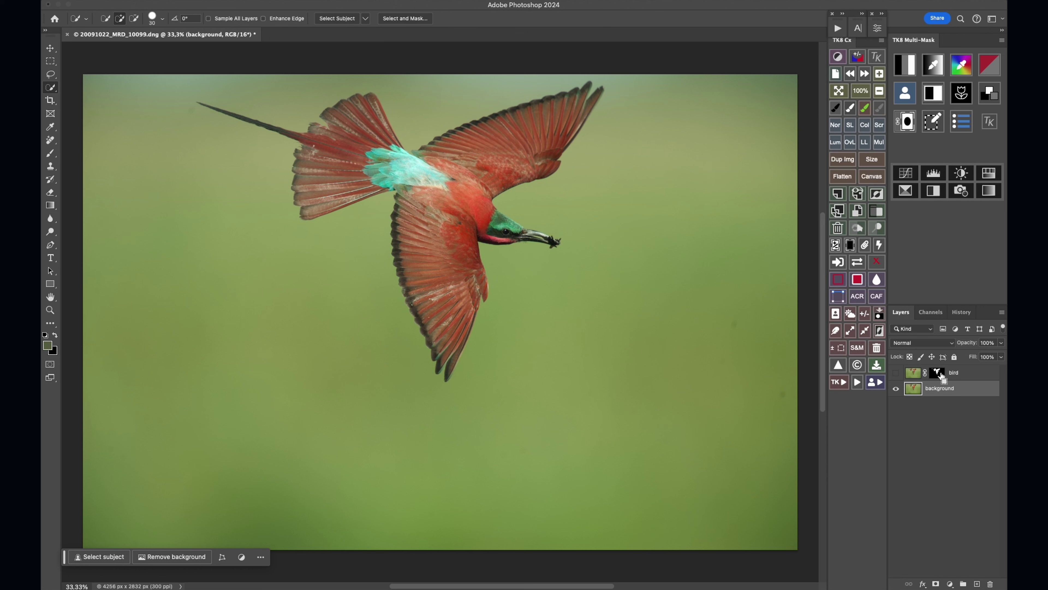
{"action": "left_click_drag", "start_coordinate": [937, 374], "coordinate": [939, 378]}
{"action": "left_click", "coordinate": [940, 377], "text": "super"}
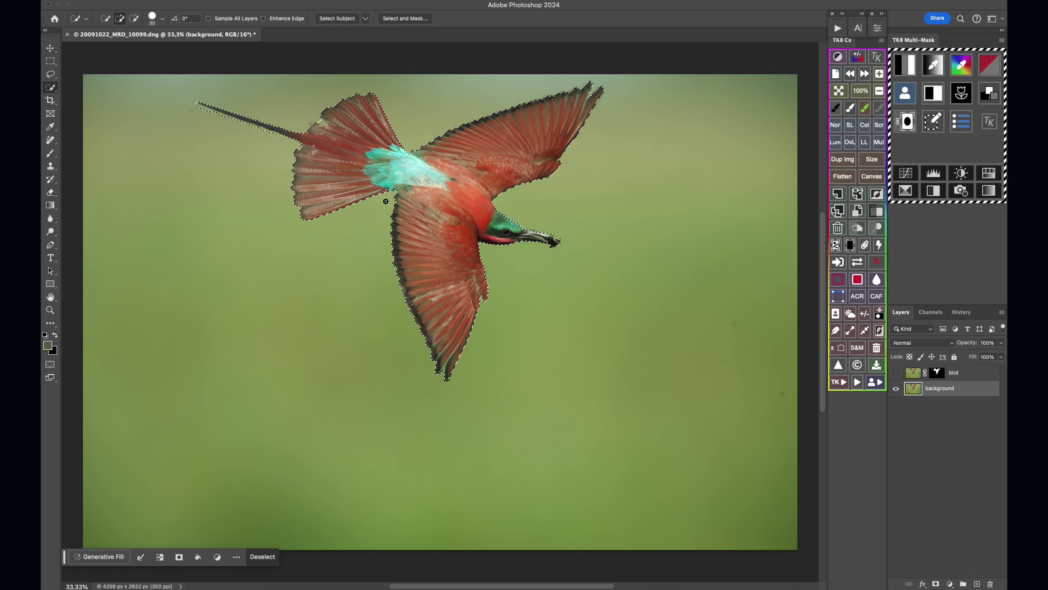
{"action": "left_click", "coordinate": [271, 5]}
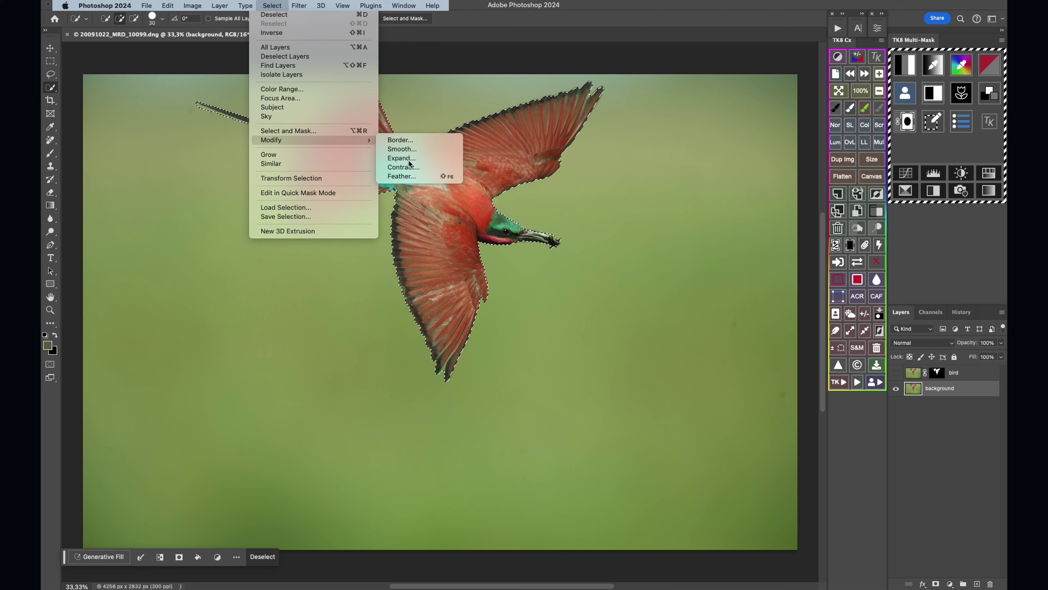
{"action": "left_click", "coordinate": [409, 161]}
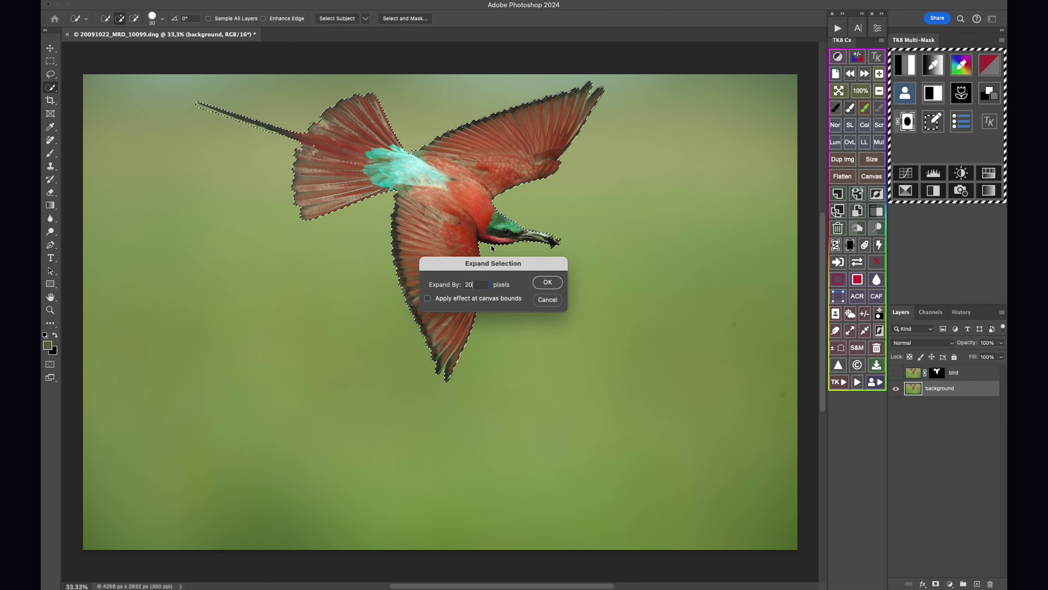
{"action": "key", "text": "Return"}
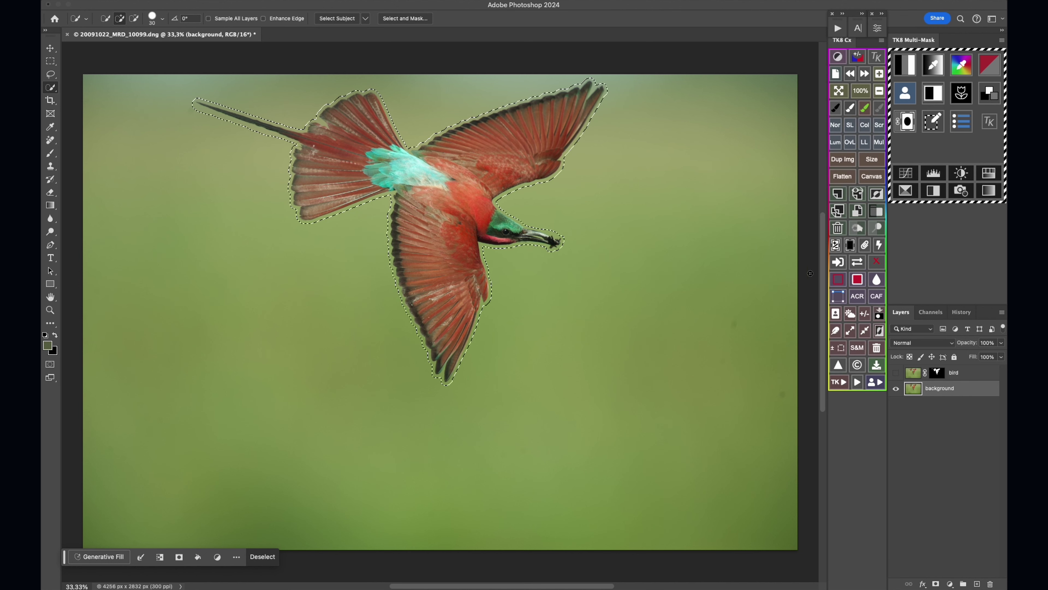
- Content-Aware fill the expanded bird selection on the background layer, then deselect
{"action": "left_click", "coordinate": [167, 5]}
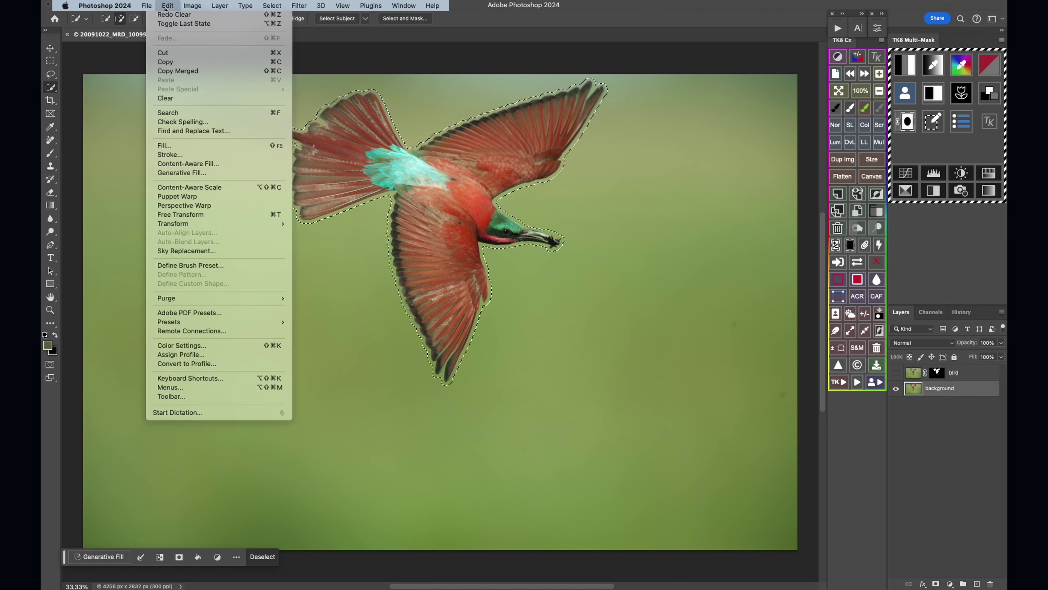
{"action": "left_click", "coordinate": [182, 144]}
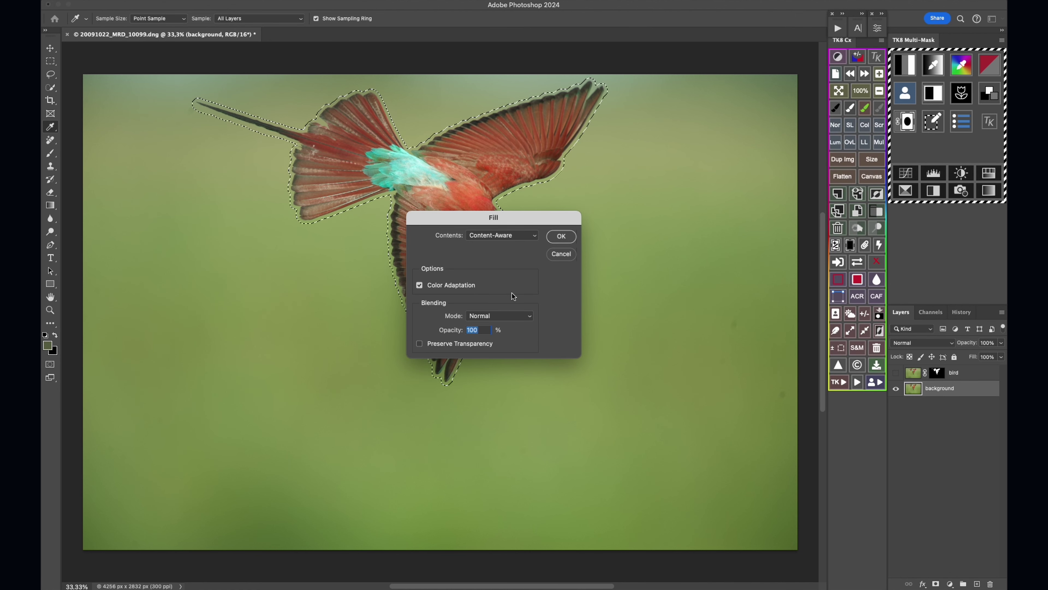
{"action": "left_click", "coordinate": [561, 237]}
{"action": "key", "text": "w"}
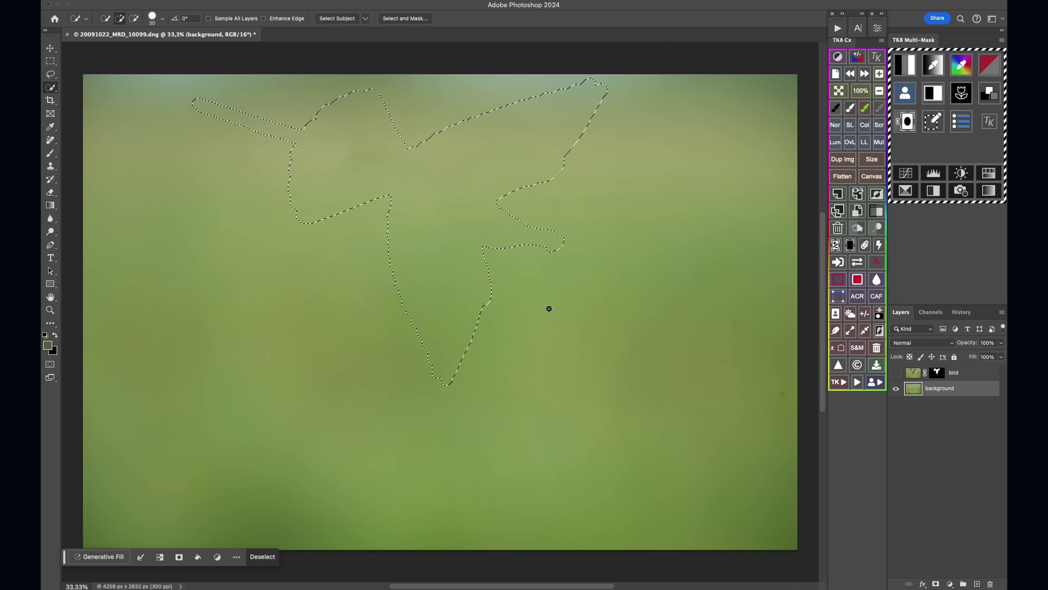
{"action": "key", "text": "super+d"}
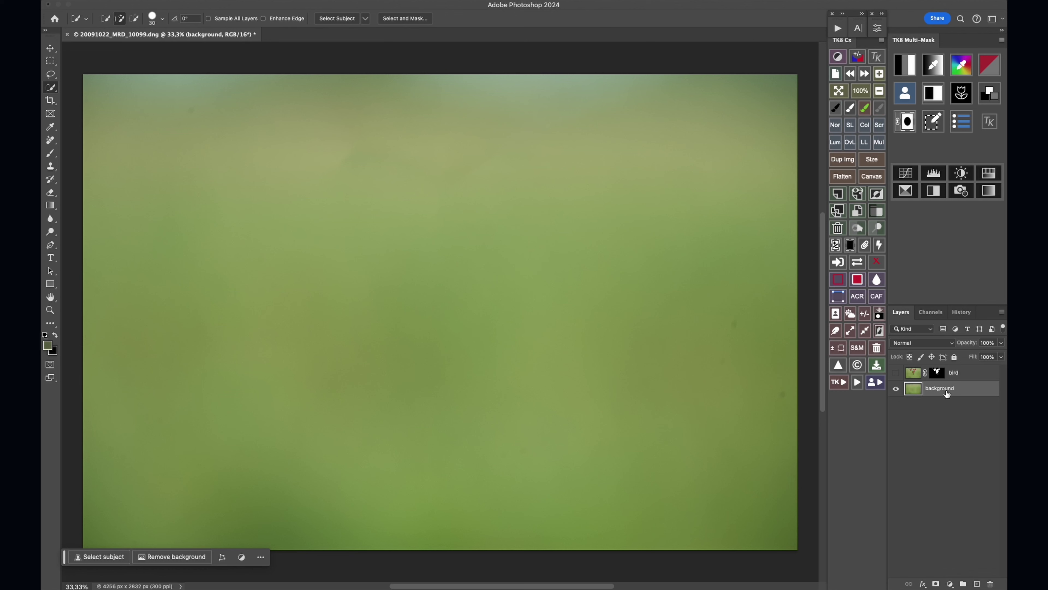
- Show the bird layer, move the bee-eater down-left, then zoom to 100% around its wing tip
{"action": "left_click", "coordinate": [896, 372]}
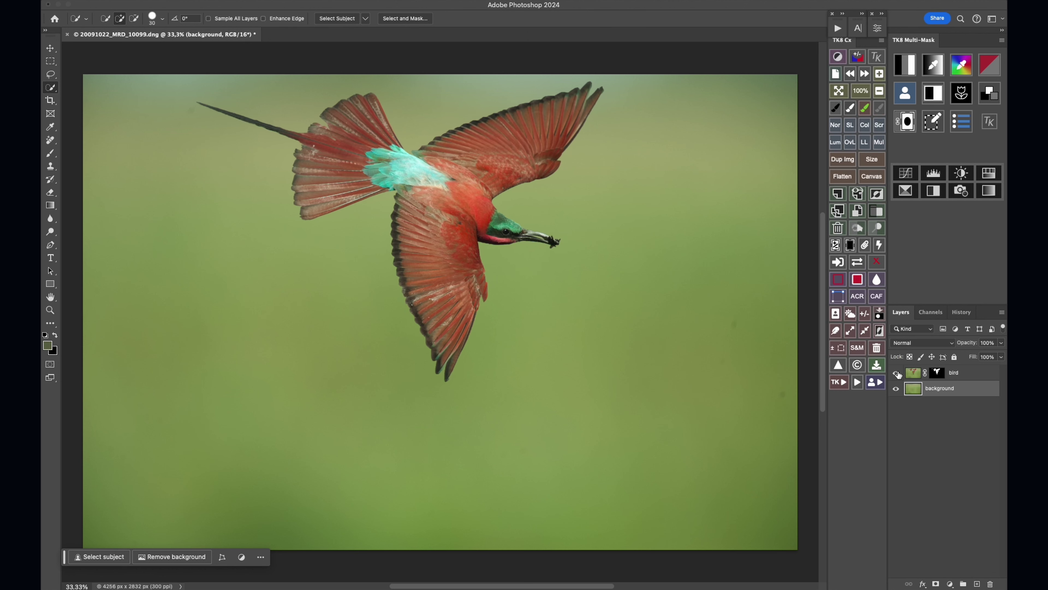
{"action": "left_click", "coordinate": [913, 374]}
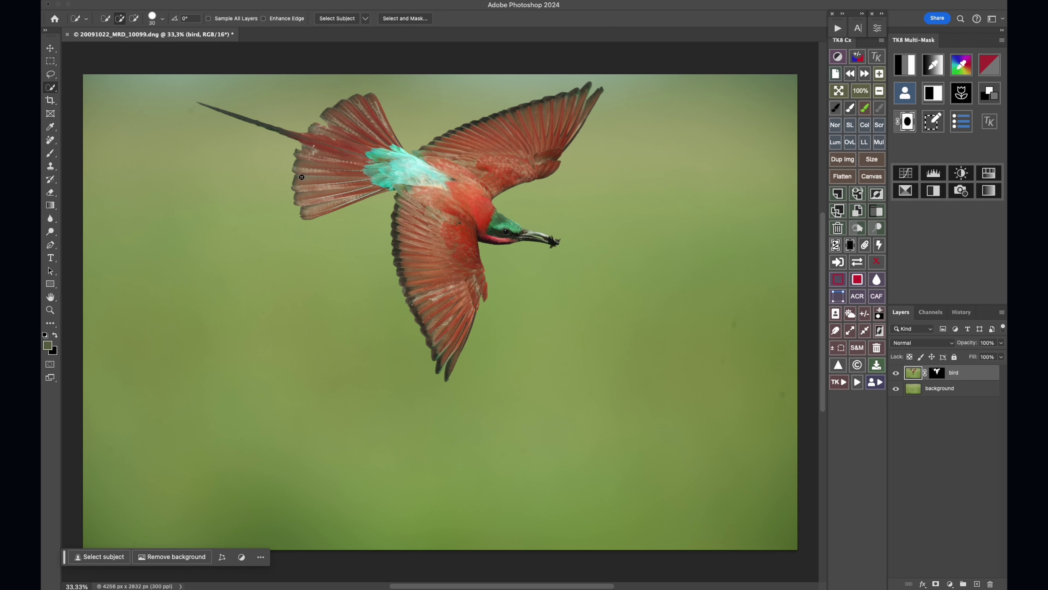
{"action": "left_click", "coordinate": [50, 47]}
{"action": "left_click_drag", "start_coordinate": [455, 201], "coordinate": [375, 265]}
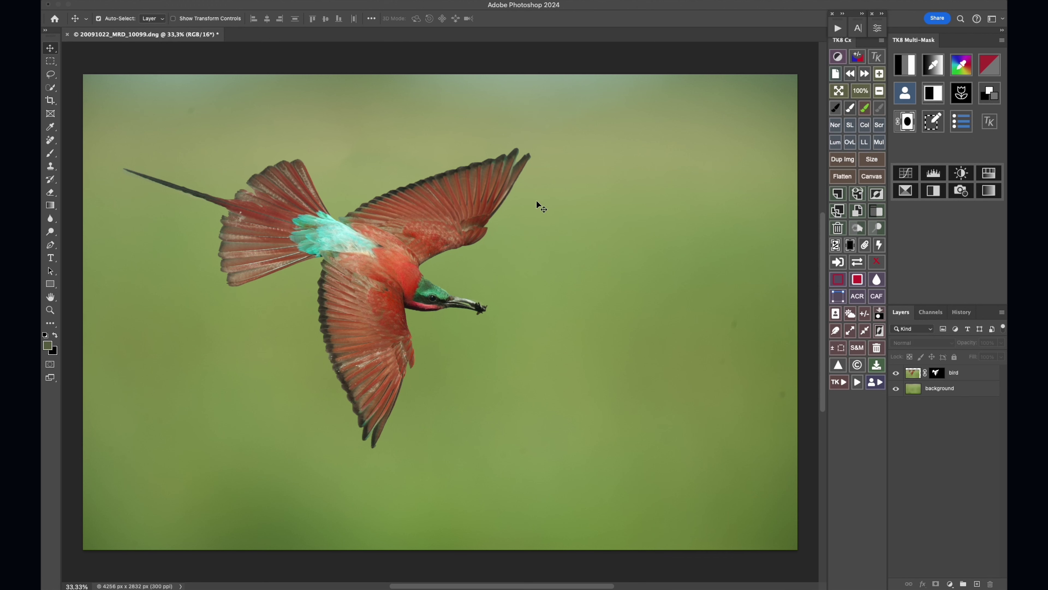
{"action": "key", "text": "super+1"}
{"action": "left_click_drag", "start_coordinate": [360, 399], "coordinate": [395, 249]}
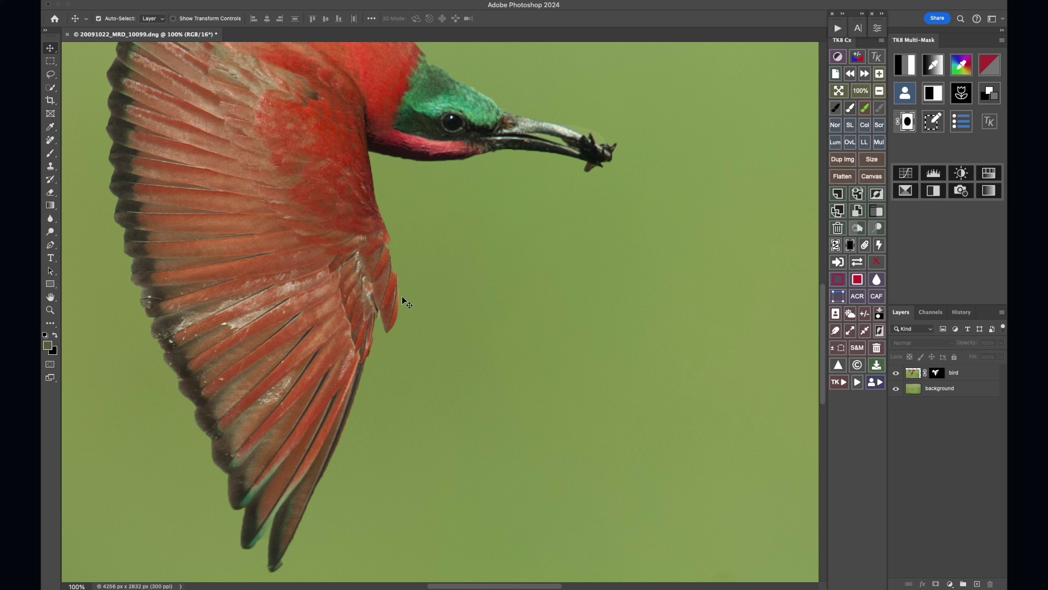
- On the bird mask, paint away the wing's red fringe with a size-30 brush at 100% opacity
{"action": "left_click", "coordinate": [937, 373]}
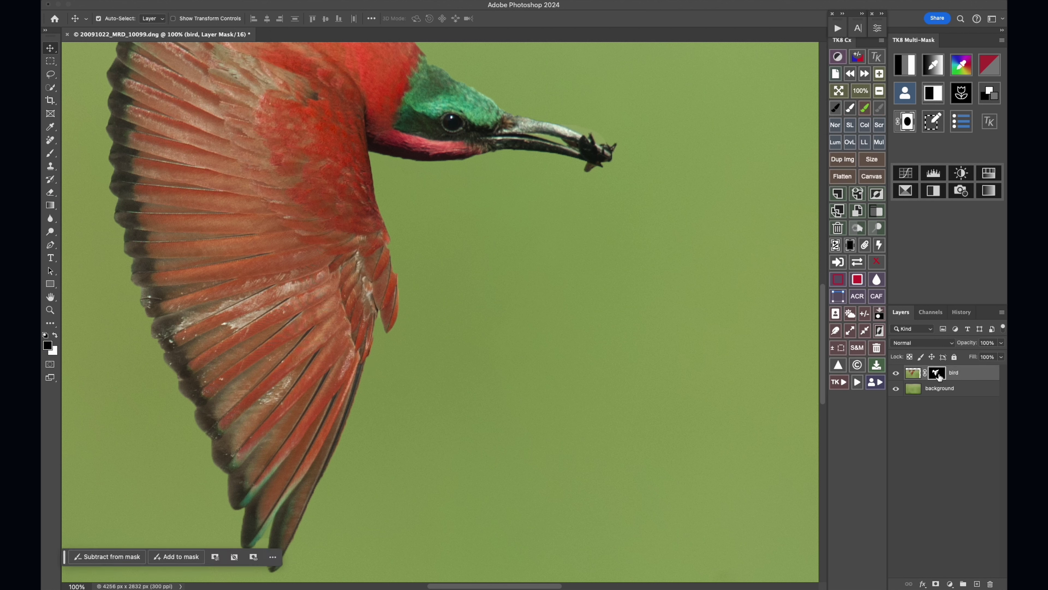
{"action": "key", "text": "b"}
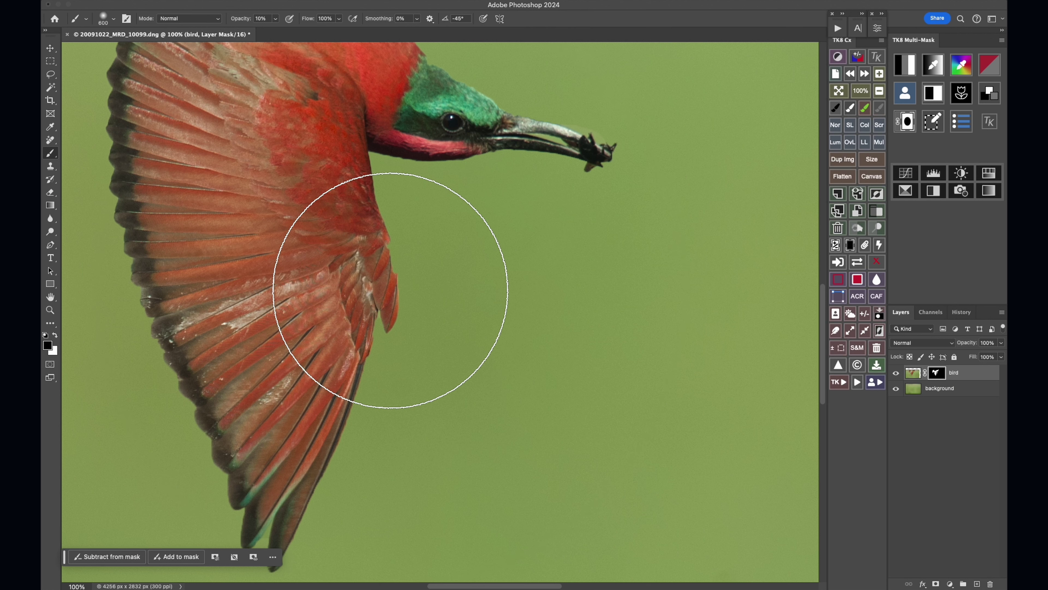
{"action": "key", "text": "bracketleft"}
{"action": "key", "text": "bracketleft"}
{"action": "key", "text": "bracketleft"}
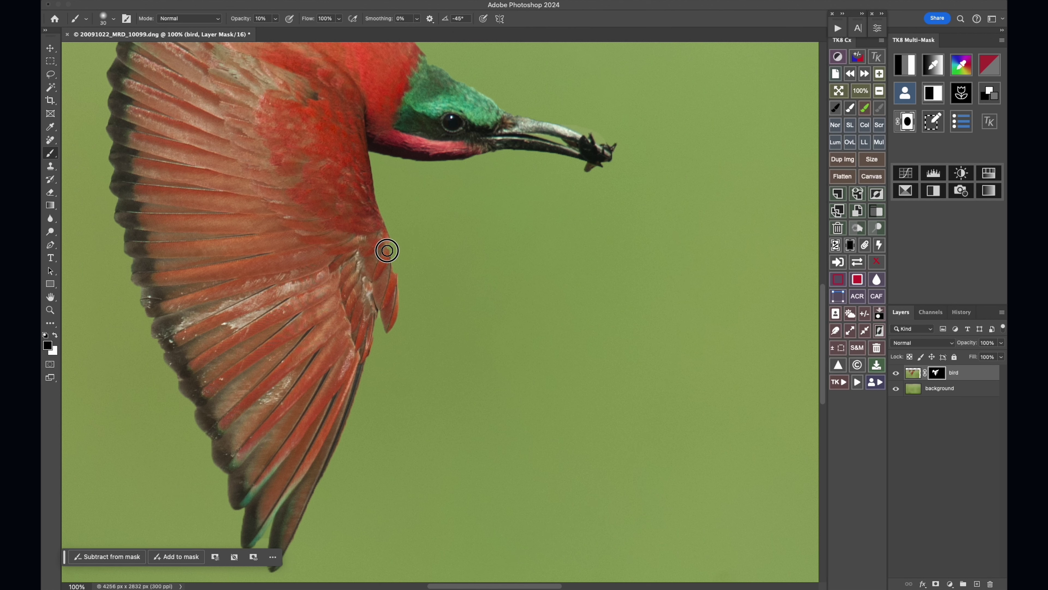
{"action": "key", "text": "0"}
{"action": "mouse_move", "coordinate": [387, 240]}
{"action": "left_mouse_down"}
{"action": "mouse_move", "coordinate": [393, 283]}
{"action": "mouse_move", "coordinate": [379, 229]}
{"action": "mouse_move", "coordinate": [393, 308]}
{"action": "mouse_move", "coordinate": [388, 278]}
{"action": "mouse_move", "coordinate": [308, 503]}
{"action": "mouse_move", "coordinate": [339, 374]}
{"action": "left_mouse_up"}
- Paint the swapped colour back to restore the dark wing tip and the insect in the beak
{"action": "key", "text": "x"}
{"action": "mouse_move", "coordinate": [304, 446]}
{"action": "left_mouse_down"}
{"action": "mouse_move", "coordinate": [293, 403]}
{"action": "mouse_move", "coordinate": [274, 422]}
{"action": "mouse_move", "coordinate": [274, 384]}
{"action": "mouse_move", "coordinate": [252, 363]}
{"action": "mouse_move", "coordinate": [203, 245]}
{"action": "left_mouse_up"}
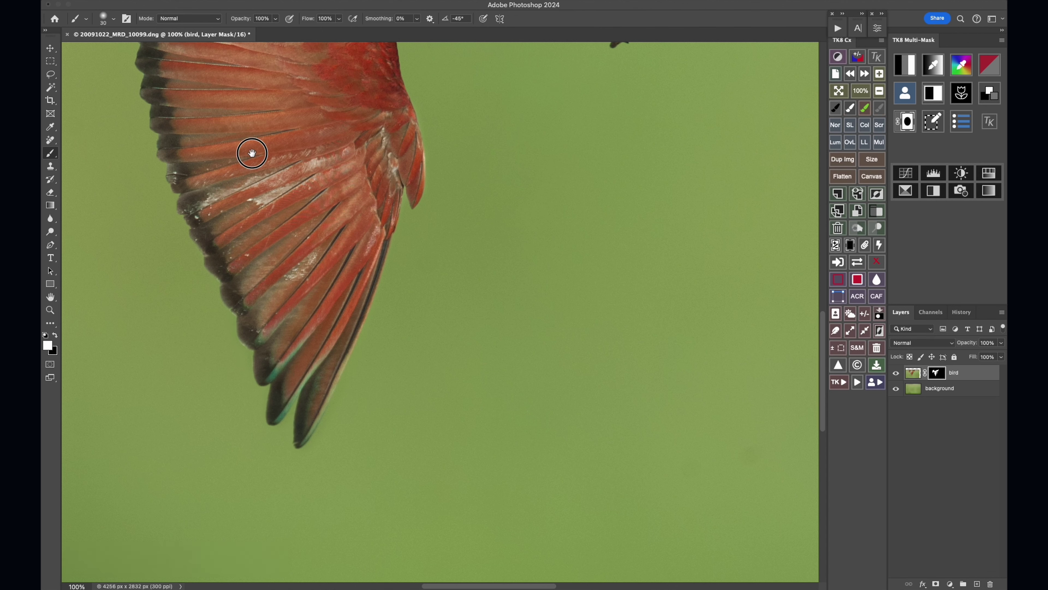
{"action": "left_click_drag", "start_coordinate": [250, 175], "coordinate": [234, 351]}
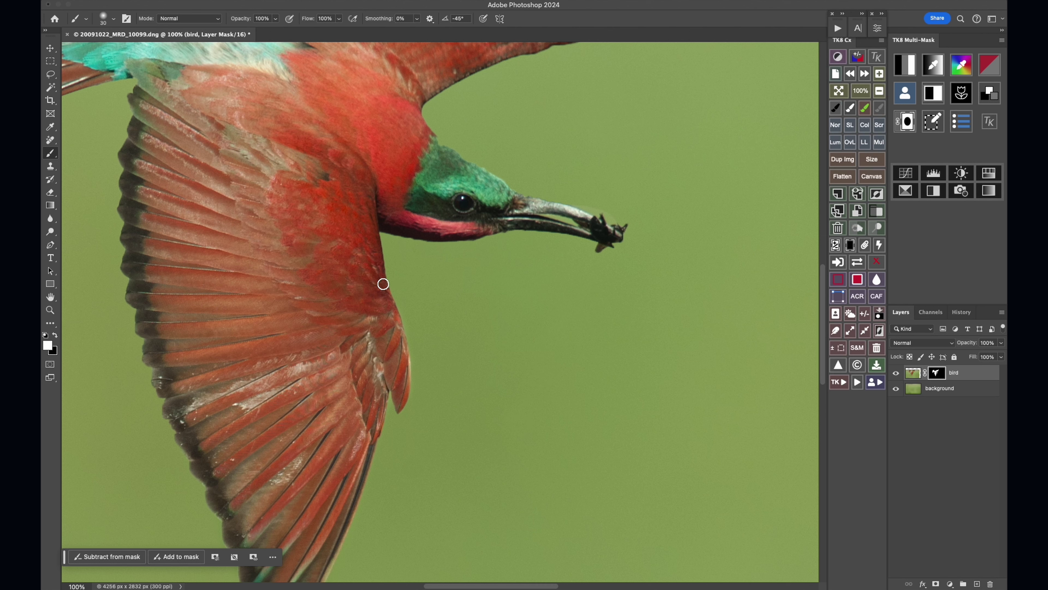
{"action": "left_click", "coordinate": [609, 223]}
{"action": "mouse_move", "coordinate": [608, 223]}
{"action": "left_mouse_down"}
{"action": "mouse_move", "coordinate": [599, 206]}
{"action": "mouse_move", "coordinate": [571, 202]}
{"action": "left_mouse_up"}
{"action": "key", "text": "super+minus"}
{"action": "key", "text": "super+minus"}
{"action": "key", "text": "super+minus"}
{"action": "key", "text": "super+minus"}
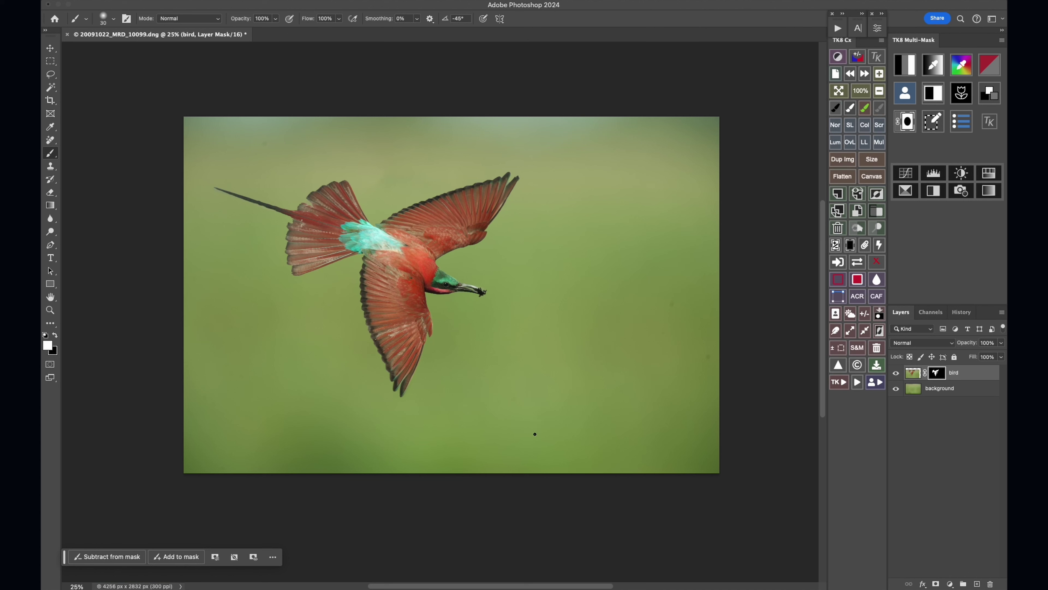
- Nudge the bee-eater slightly up and left on the bird layer
{"action": "left_click", "coordinate": [910, 376]}
{"action": "key", "text": "v"}
{"action": "mouse_move", "coordinate": [403, 262]}
{"action": "left_mouse_down"}
{"action": "mouse_move", "coordinate": [466, 276]}
{"action": "mouse_move", "coordinate": [412, 236]}
{"action": "mouse_move", "coordinate": [390, 255]}
{"action": "left_mouse_up"}
- Compare with the original photo via the History snapshot, then return to the latest Move state
{"action": "left_click", "coordinate": [947, 390]}
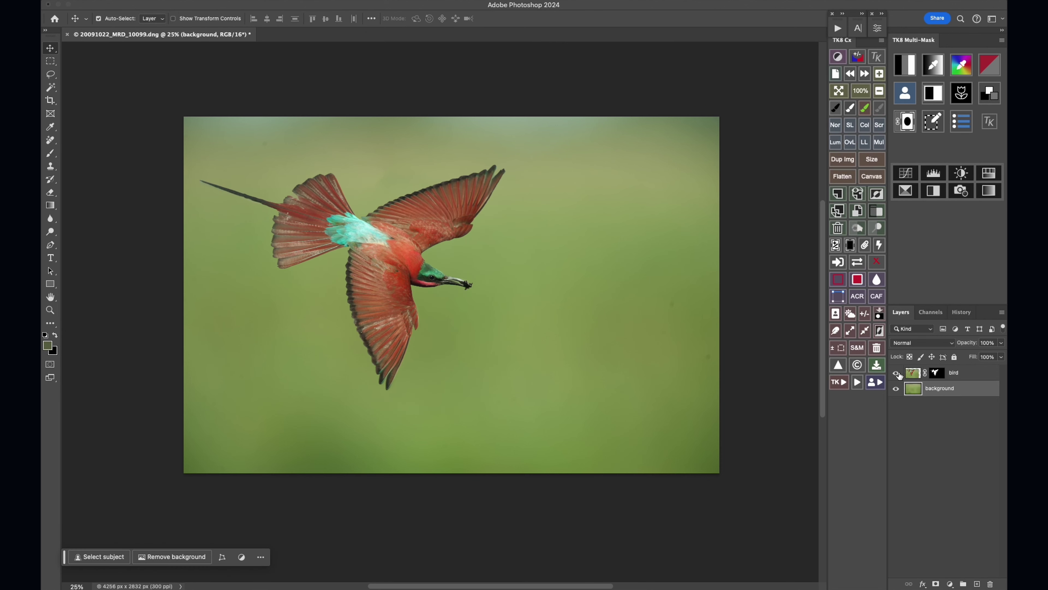
{"action": "left_click", "coordinate": [961, 311]}
{"action": "left_click", "coordinate": [953, 329]}
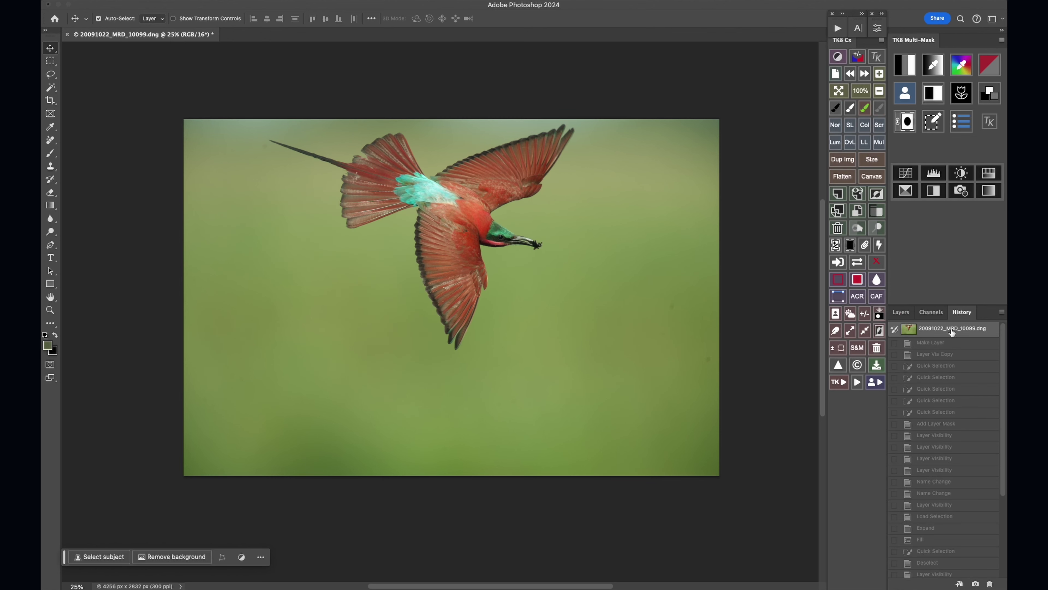
{"action": "scroll", "coordinate": [928, 457], "scroll_direction": "down", "scroll_amount": 5}
{"action": "left_click", "coordinate": [924, 571]}
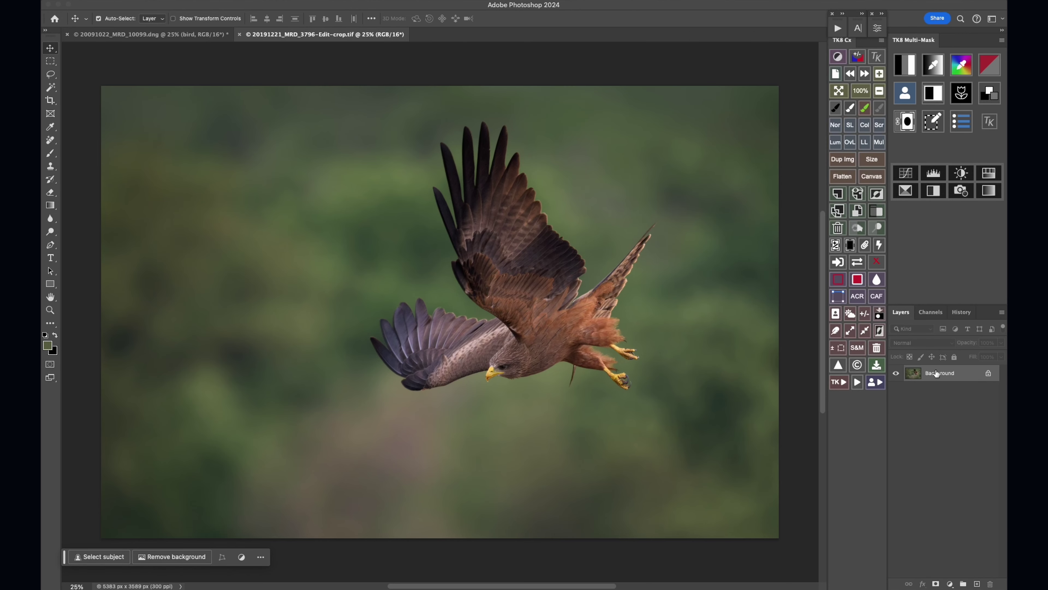
- Convert the kite photo's Background into Layer 0 and duplicate it as Layer 0 copy
{"action": "double_click", "coordinate": [939, 374]}
{"action": "key", "text": "Return"}
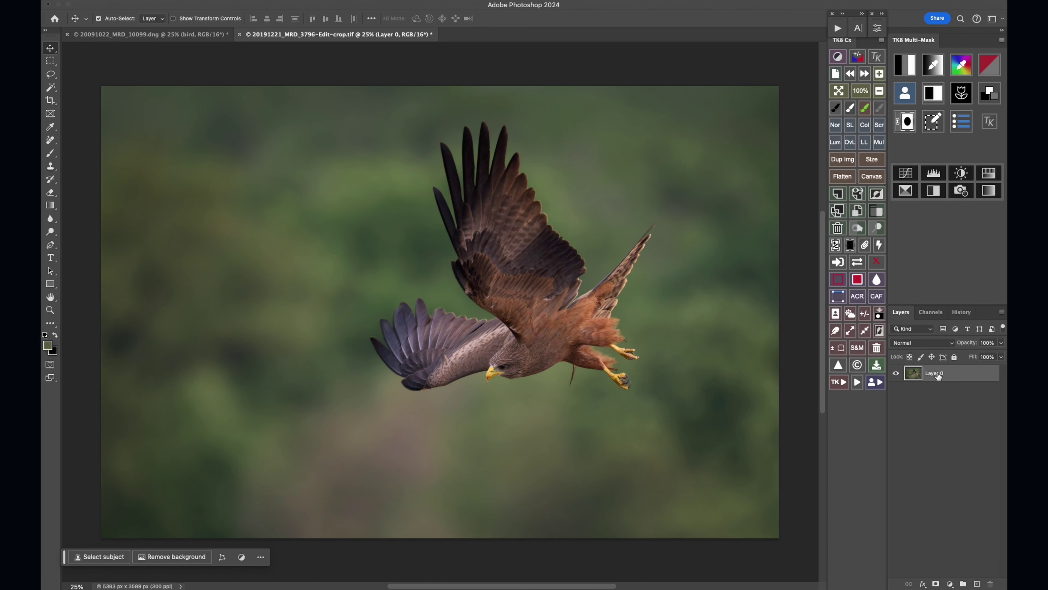
{"action": "key", "text": "ctrl+j"}
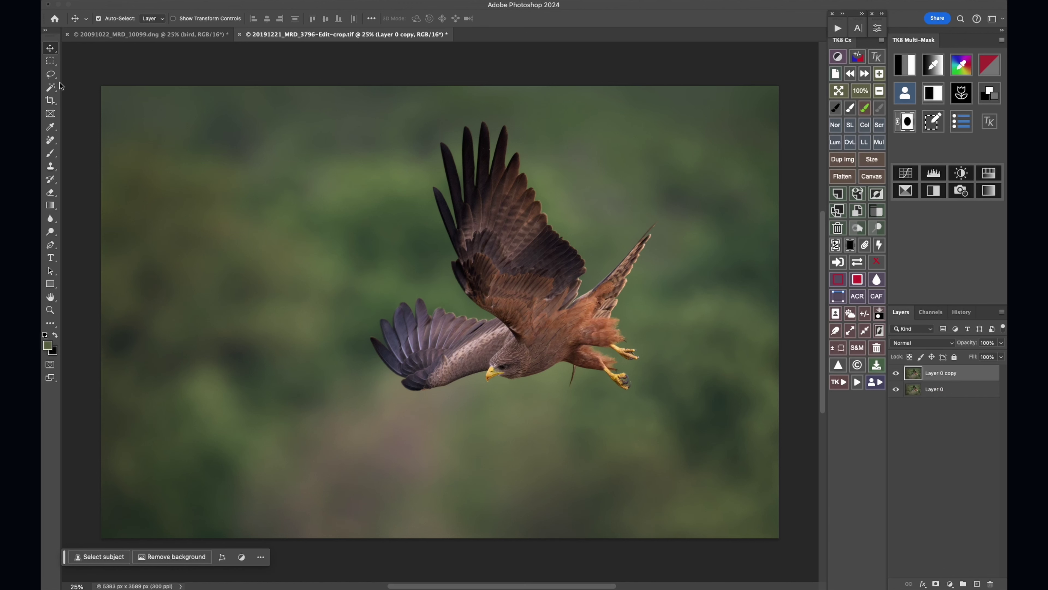
- Select the flying kite's wings, head and body with the Quick Selection tool
{"action": "right_click", "coordinate": [50, 89]}
{"action": "left_click", "coordinate": [88, 94]}
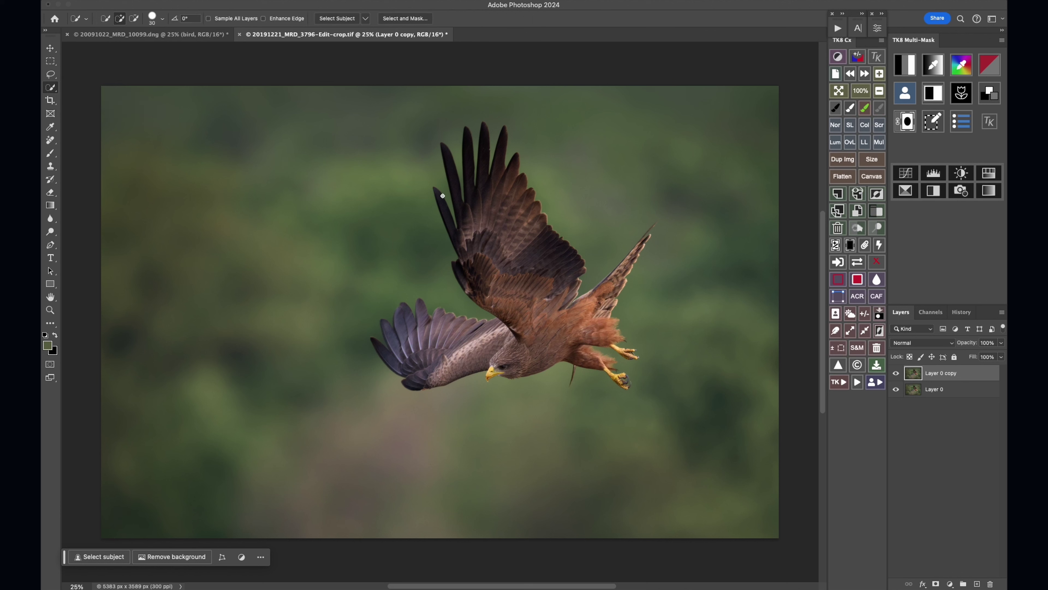
{"action": "mouse_move", "coordinate": [549, 341]}
{"action": "left_mouse_down"}
{"action": "mouse_move", "coordinate": [470, 341]}
{"action": "mouse_move", "coordinate": [410, 314]}
{"action": "mouse_move", "coordinate": [383, 349]}
{"action": "mouse_move", "coordinate": [422, 307]}
{"action": "mouse_move", "coordinate": [532, 346]}
{"action": "mouse_move", "coordinate": [598, 296]}
{"action": "mouse_move", "coordinate": [642, 241]}
{"action": "mouse_move", "coordinate": [615, 344]}
{"action": "mouse_move", "coordinate": [630, 355]}
{"action": "mouse_move", "coordinate": [589, 347]}
{"action": "mouse_move", "coordinate": [616, 368]}
{"action": "mouse_move", "coordinate": [550, 324]}
{"action": "mouse_move", "coordinate": [495, 248]}
{"action": "mouse_move", "coordinate": [479, 178]}
{"action": "left_mouse_up"}
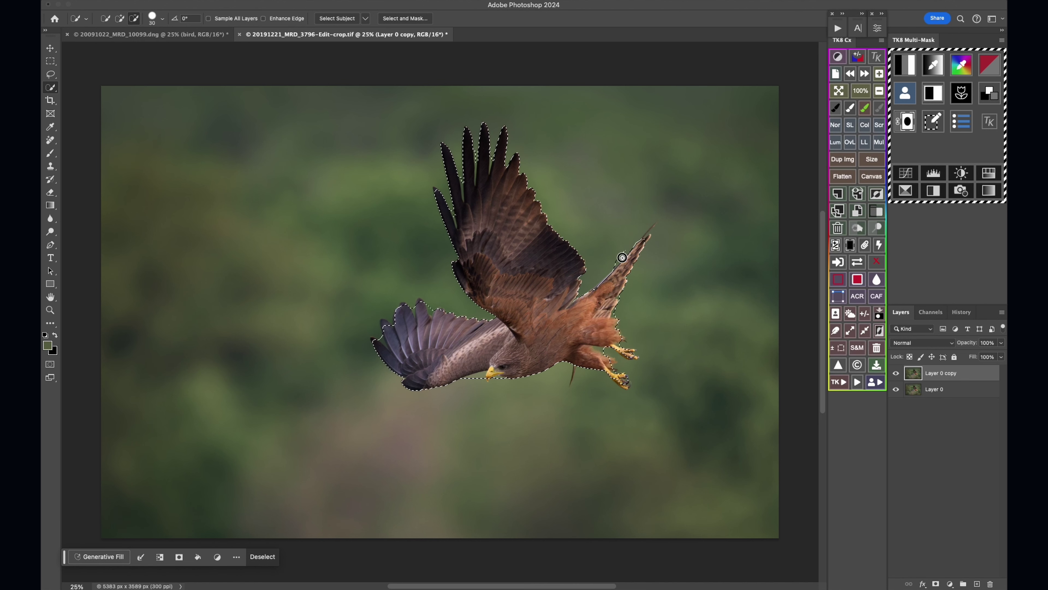
- Mask Layer 0 copy to the kite and place a new empty layer beneath it, above Layer 0
{"action": "left_click", "coordinate": [935, 584]}
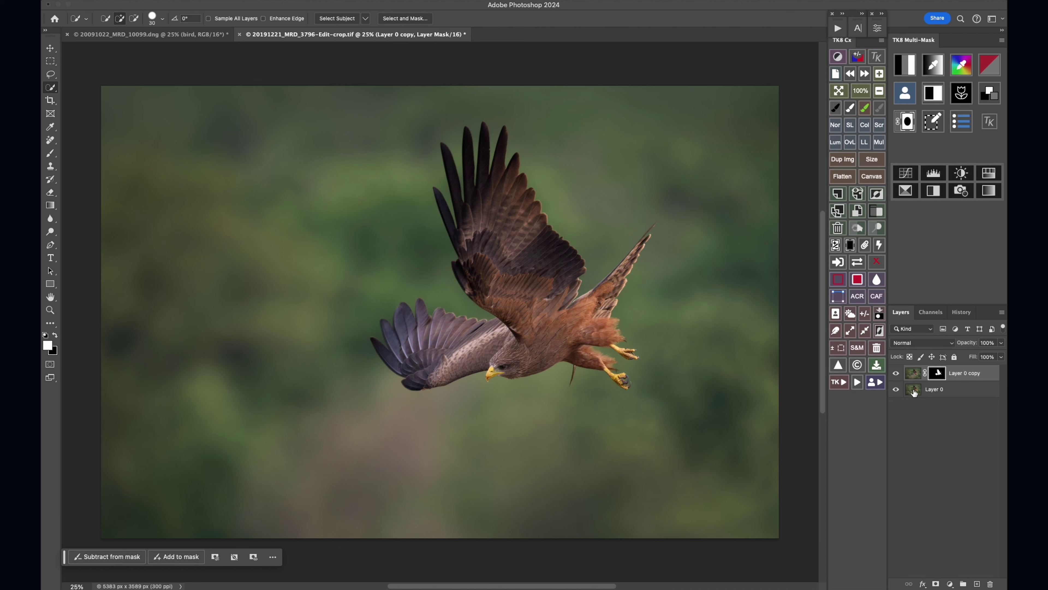
{"action": "left_click", "coordinate": [965, 409]}
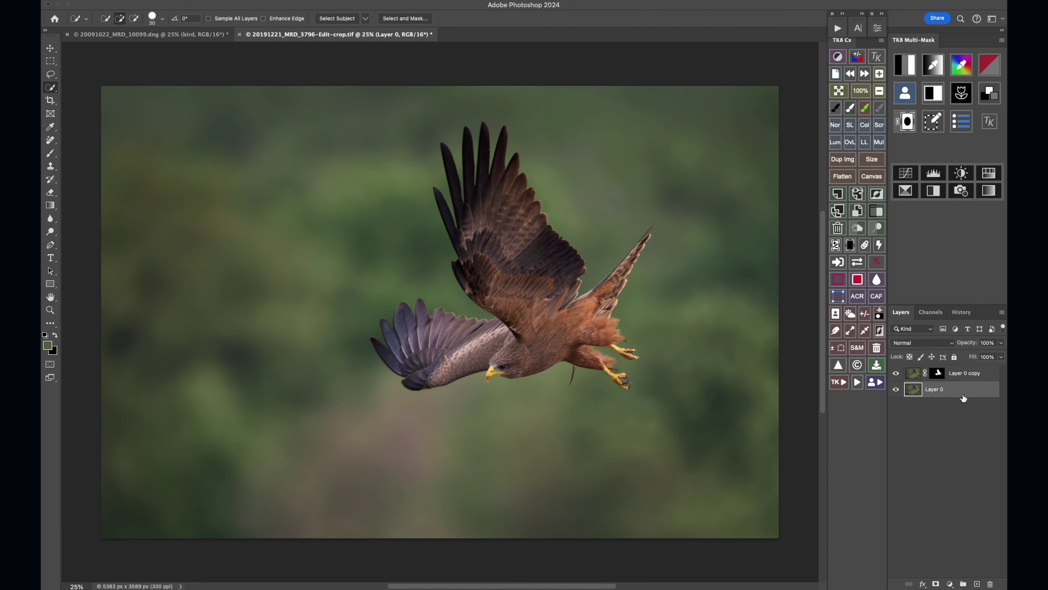
{"action": "left_click", "coordinate": [963, 376]}
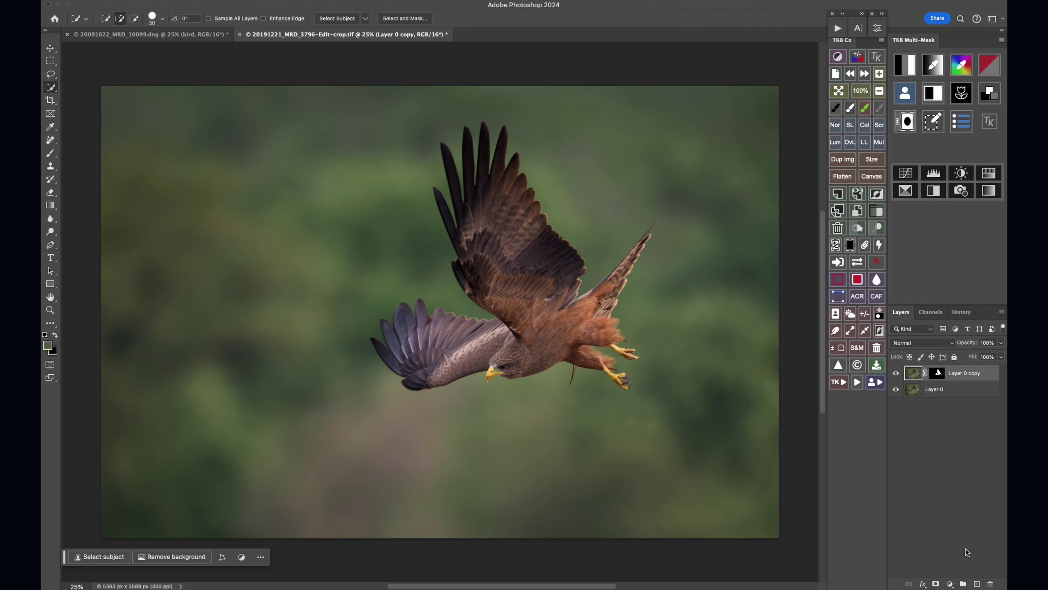
{"action": "left_click", "coordinate": [978, 583]}
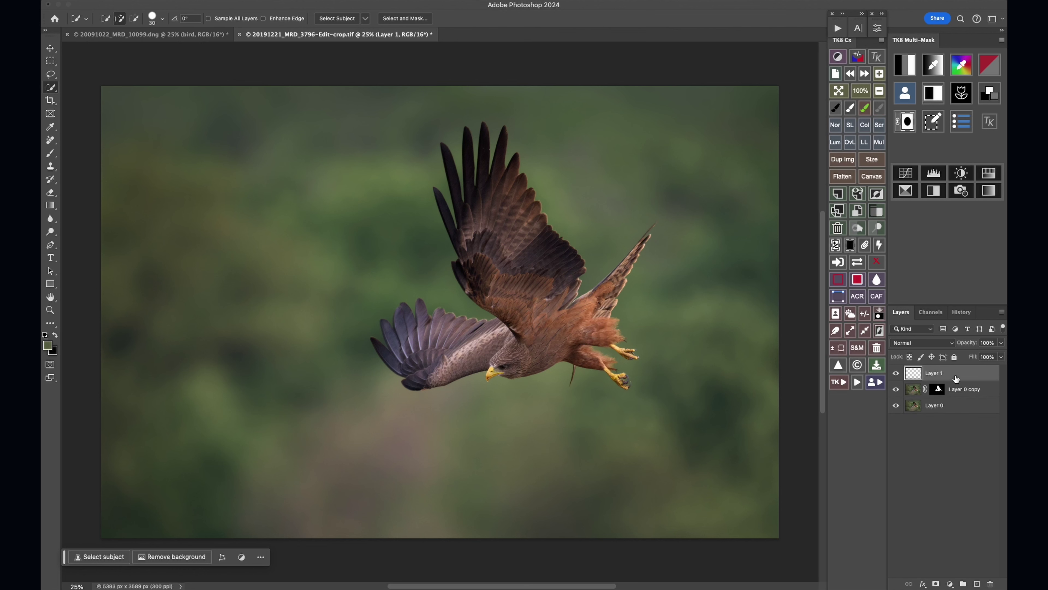
{"action": "left_click_drag", "start_coordinate": [955, 387], "coordinate": [955, 376]}
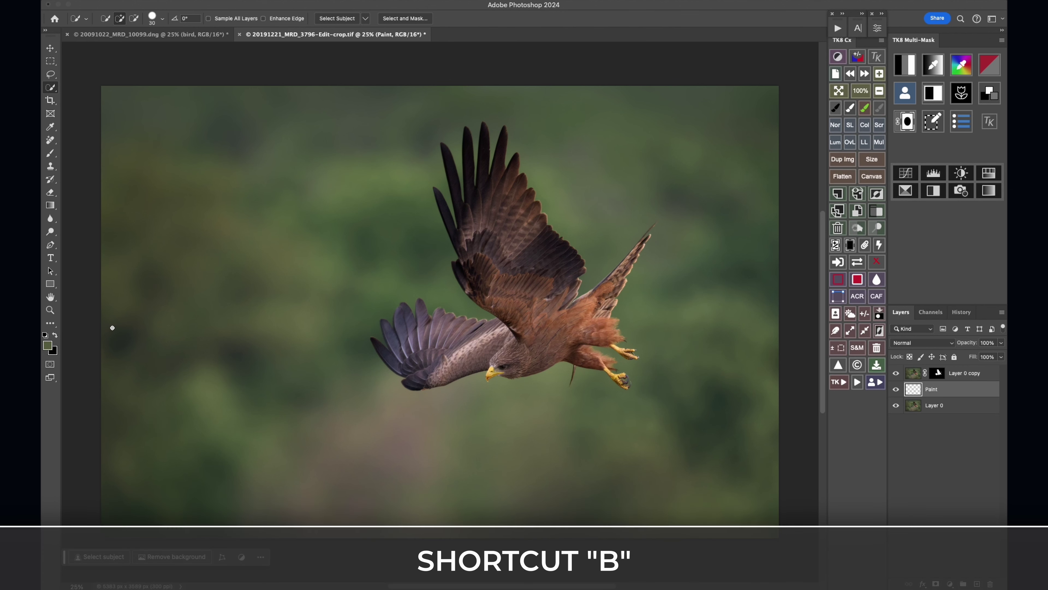
- Take a large brush and sample a background colour from the kite photo as foreground
{"action": "key", "text": "b"}
{"action": "key", "text": "bracketright"}
{"action": "key", "text": "bracketright"}
{"action": "key", "text": "bracketright"}
{"action": "key", "text": "bracketright"}
{"action": "key", "text": "bracketright"}
{"action": "key", "text": "bracketright"}
{"action": "key", "text": "bracketright"}
{"action": "key", "text": "bracketright"}
{"action": "key", "text": "bracketright"}
{"action": "key", "text": "bracketright"}
{"action": "key", "text": "bracketright"}
{"action": "key", "text": "bracketright"}
{"action": "key", "text": "bracketright"}
{"action": "key", "text": "bracketright"}
{"action": "key", "text": "bracketright"}
{"action": "key", "text": "bracketright"}
{"action": "key", "text": "bracketright"}
{"action": "key", "text": "bracketright"}
{"action": "key", "text": "bracketright"}
{"action": "key", "text": "bracketright"}
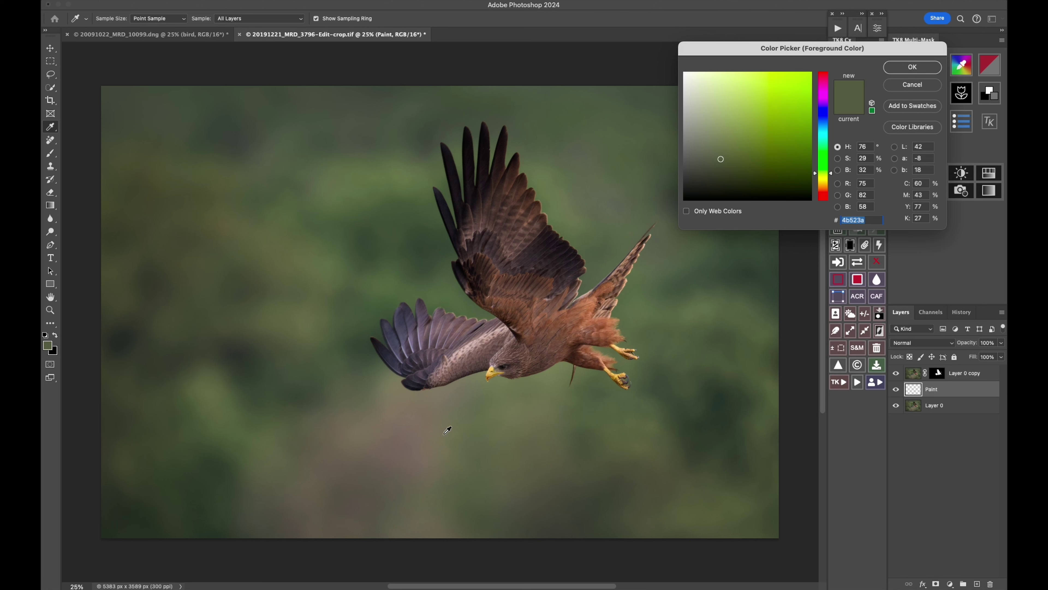
{"action": "left_click", "coordinate": [362, 430]}
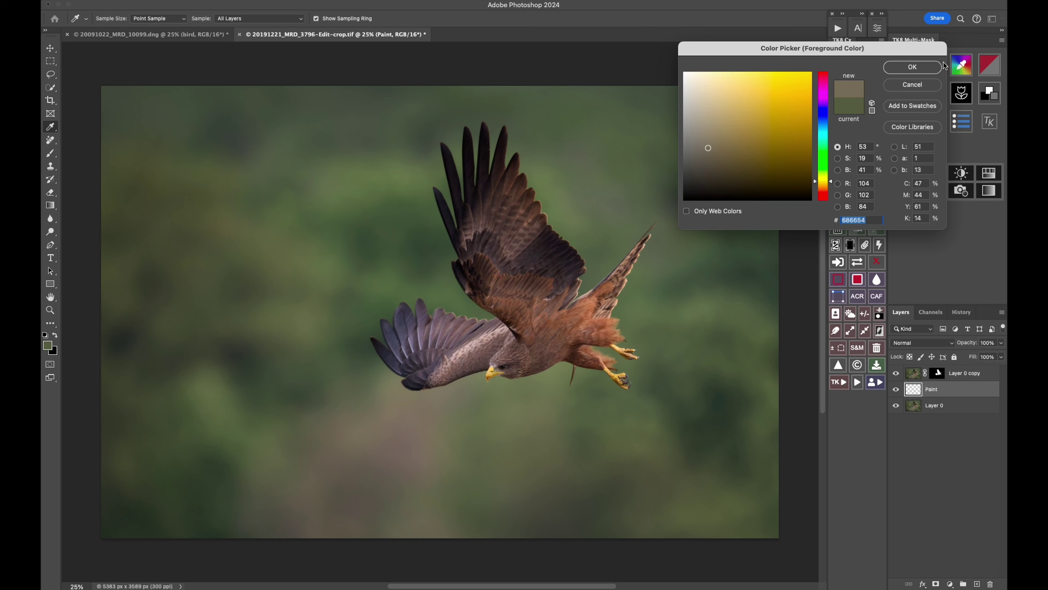
{"action": "left_click", "coordinate": [903, 67]}
- Enlarge the brush to 1800 at 10% opacity and faintly paint across the kite's background
{"action": "key", "text": "b"}
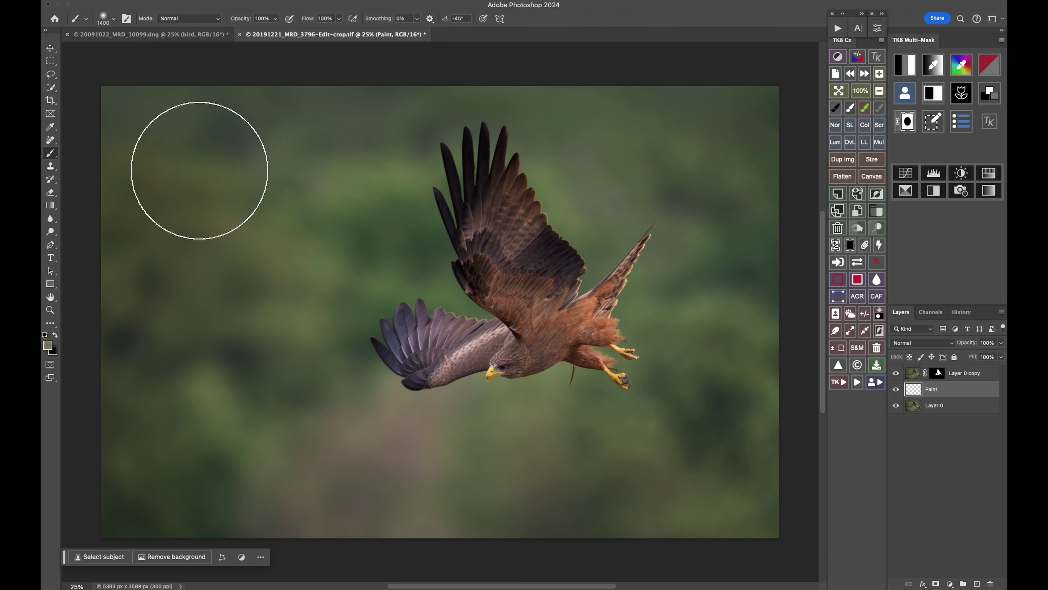
{"action": "key", "text": "bracketright"}
{"action": "key", "text": "bracketright"}
{"action": "key", "text": "bracketright"}
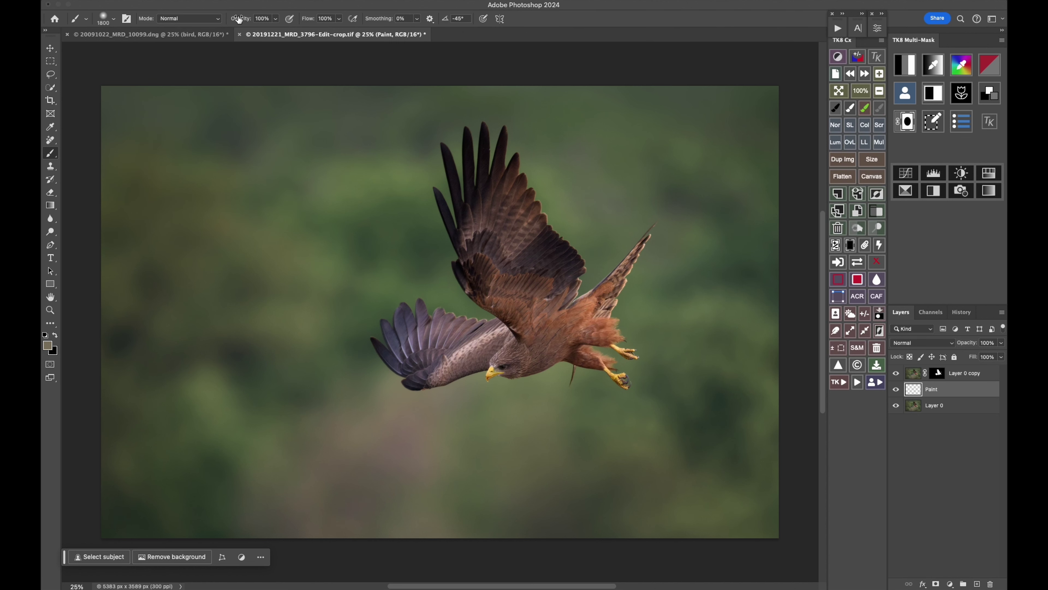
{"action": "left_click_drag", "start_coordinate": [230, 20], "coordinate": [198, 25]}
{"action": "mouse_move", "coordinate": [154, 136]}
{"action": "left_mouse_down"}
{"action": "mouse_move", "coordinate": [779, 145]}
{"action": "mouse_move", "coordinate": [171, 201]}
{"action": "mouse_move", "coordinate": [299, 344]}
{"action": "mouse_move", "coordinate": [727, 431]}
{"action": "mouse_move", "coordinate": [737, 497]}
{"action": "mouse_move", "coordinate": [135, 480]}
{"action": "mouse_move", "coordinate": [496, 367]}
{"action": "mouse_move", "coordinate": [713, 257]}
{"action": "mouse_move", "coordinate": [82, 105]}
{"action": "mouse_move", "coordinate": [773, 176]}
{"action": "mouse_move", "coordinate": [248, 445]}
{"action": "mouse_move", "coordinate": [55, 446]}
{"action": "mouse_move", "coordinate": [159, 168]}
{"action": "mouse_move", "coordinate": [708, 150]}
{"action": "mouse_move", "coordinate": [58, 196]}
{"action": "mouse_move", "coordinate": [716, 260]}
{"action": "mouse_move", "coordinate": [53, 305]}
{"action": "mouse_move", "coordinate": [830, 410]}
{"action": "mouse_move", "coordinate": [241, 480]}
{"action": "mouse_move", "coordinate": [622, 502]}
{"action": "left_mouse_up"}
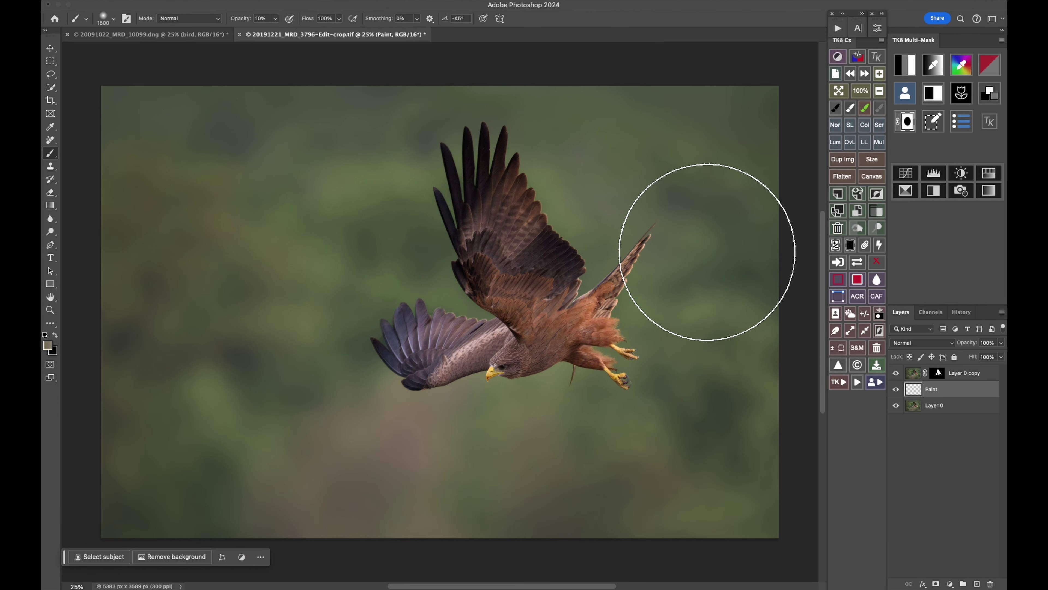
- Sample a green from the kite photo's background as the foreground colour
{"action": "left_click", "coordinate": [47, 345]}
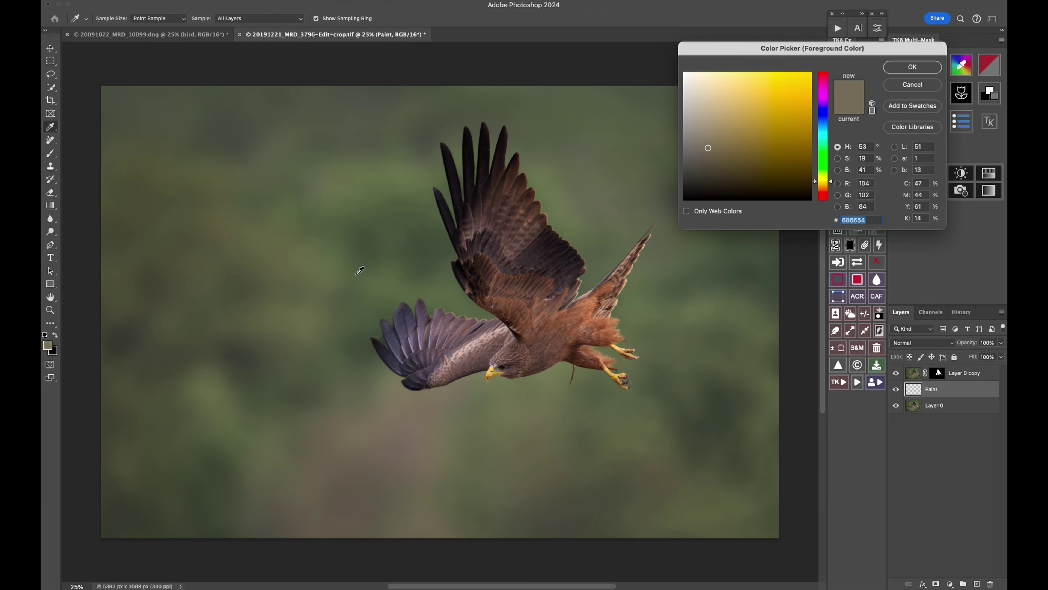
{"action": "left_click", "coordinate": [393, 267]}
{"action": "left_click", "coordinate": [914, 66]}
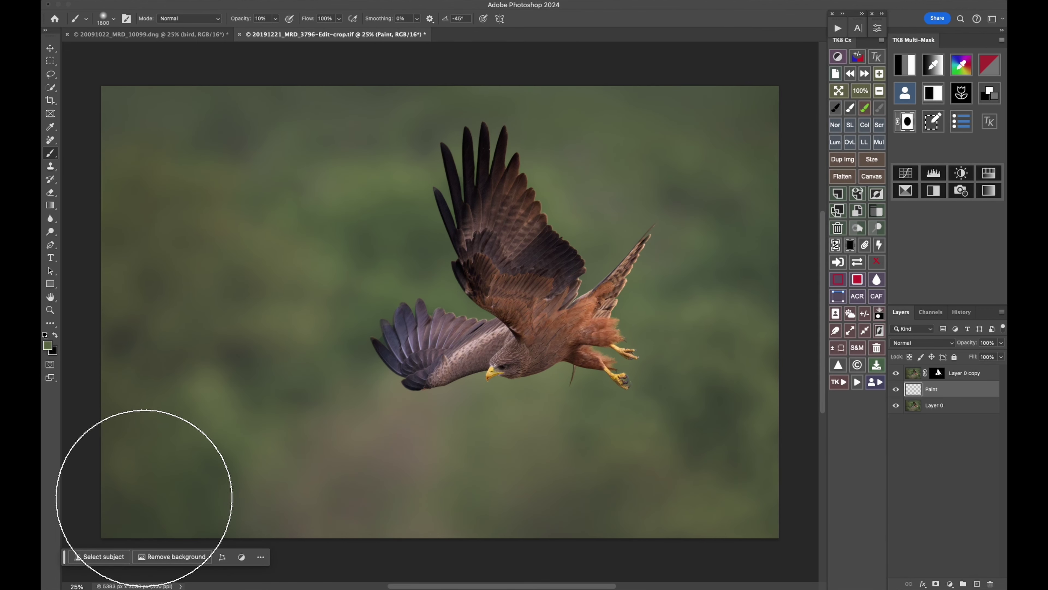
- Toggle the Paint layer off and on repeatedly to compare its softening effect
{"action": "left_click", "coordinate": [895, 389]}
{"action": "left_click", "coordinate": [895, 389]}
{"action": "left_click", "coordinate": [895, 389]}
{"action": "left_click", "coordinate": [895, 389]}
{"action": "left_click", "coordinate": [895, 390]}
{"action": "left_click", "coordinate": [895, 390]}
{"action": "left_click", "coordinate": [895, 389]}
{"action": "left_click", "coordinate": [895, 389]}
- Sample a darker green, #3c3f34, from the background as the new foreground colour
{"action": "left_click", "coordinate": [49, 347]}
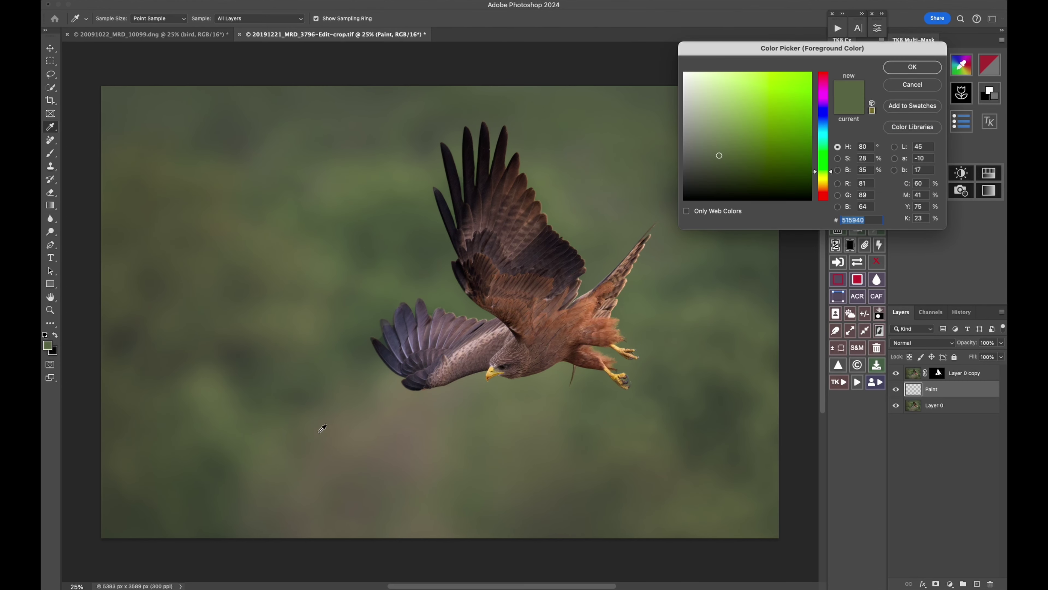
{"action": "left_click", "coordinate": [254, 358]}
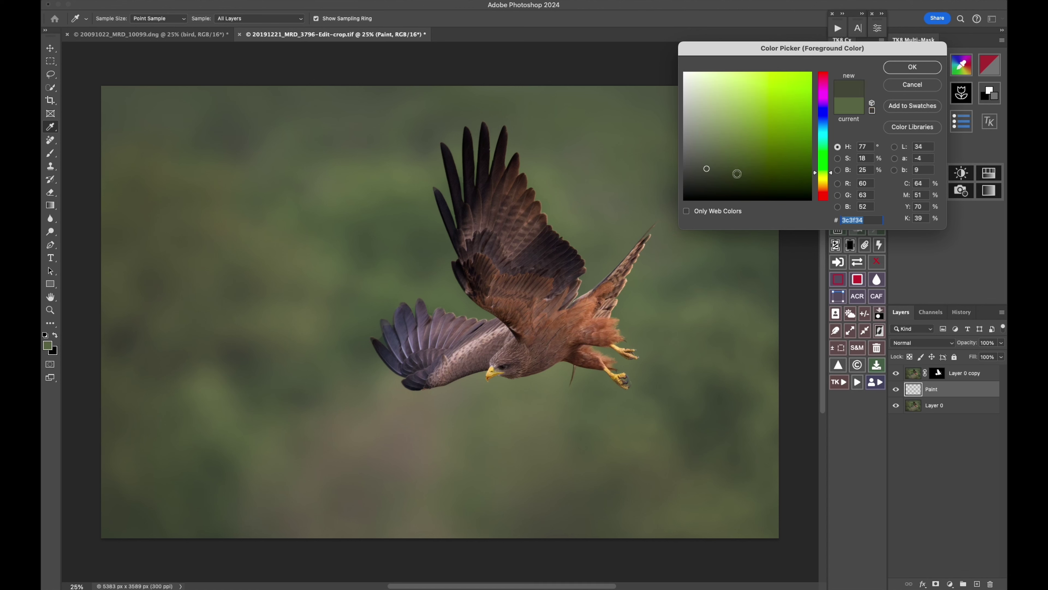
{"action": "left_click", "coordinate": [917, 69]}
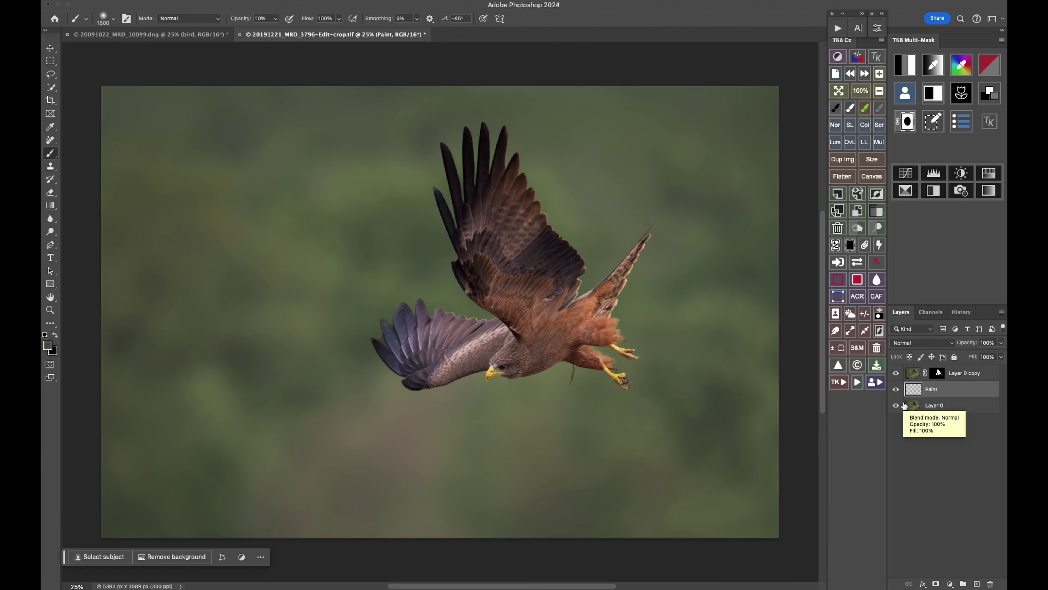
- Hide and show the Paint layer three times, leaving it visible over the backdrop
{"action": "left_click", "coordinate": [896, 389]}
{"action": "left_click", "coordinate": [896, 389]}
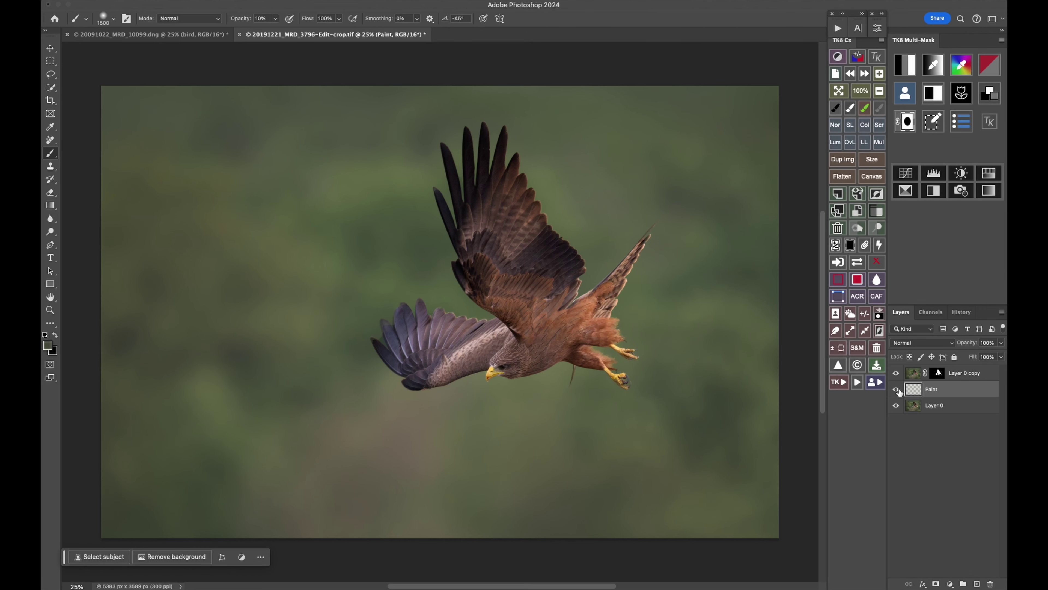
{"action": "left_click", "coordinate": [897, 389]}
{"action": "left_click", "coordinate": [896, 390]}
{"action": "left_click", "coordinate": [896, 389]}
{"action": "left_click", "coordinate": [897, 389]}
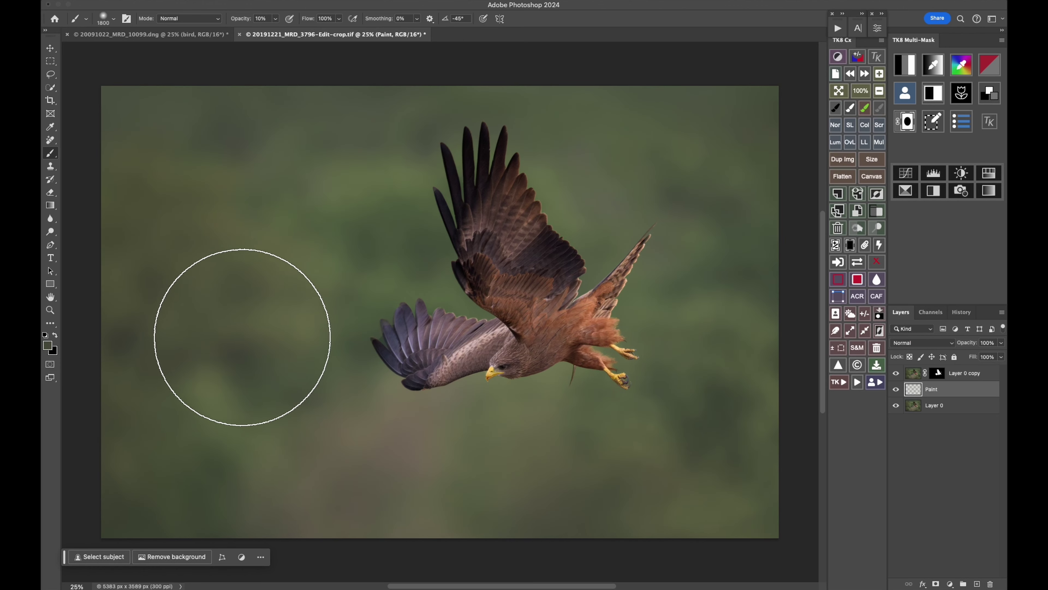